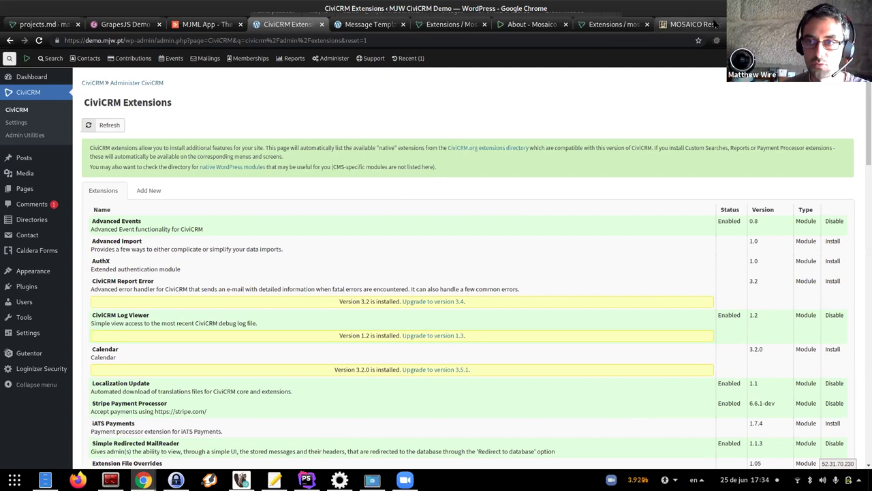
# Switch to the Mosaico email editor and add a 166 x 130 image-and-text block, followed by a 258 x 150 image block
pyautogui.hotkey('ctrl', '9')
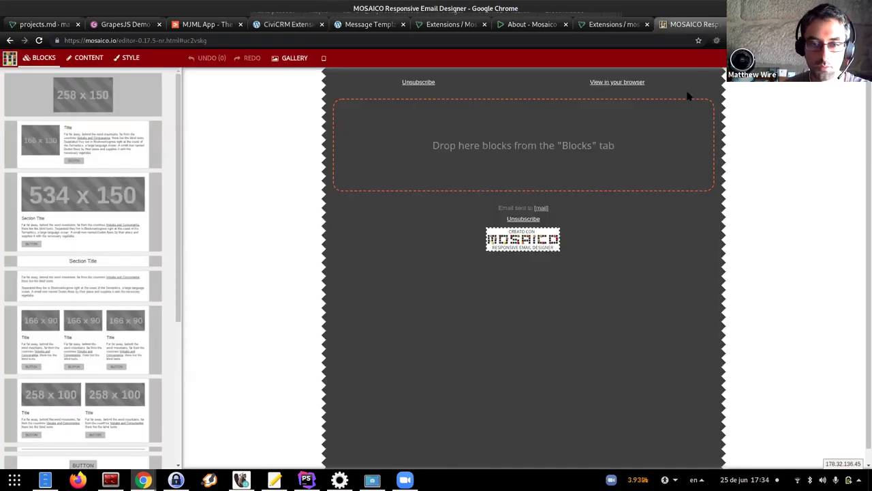
pyautogui.hotkey('alt', 'Left')
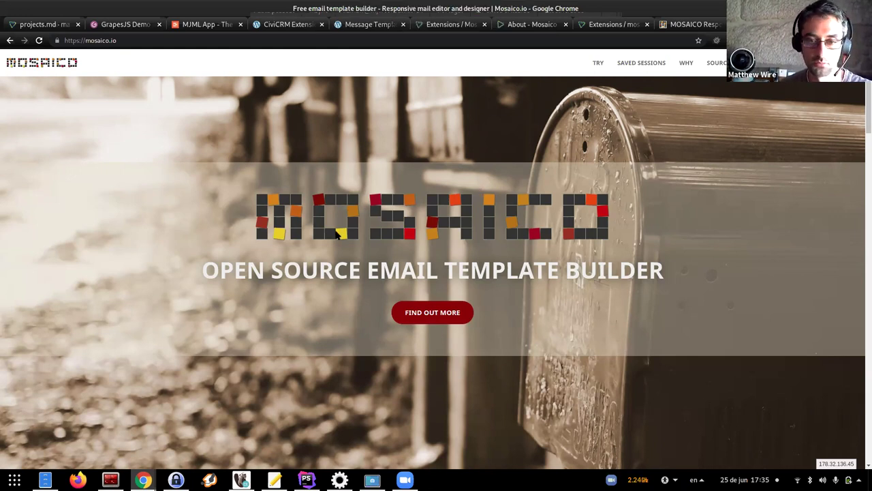
pyautogui.click(688, 24)
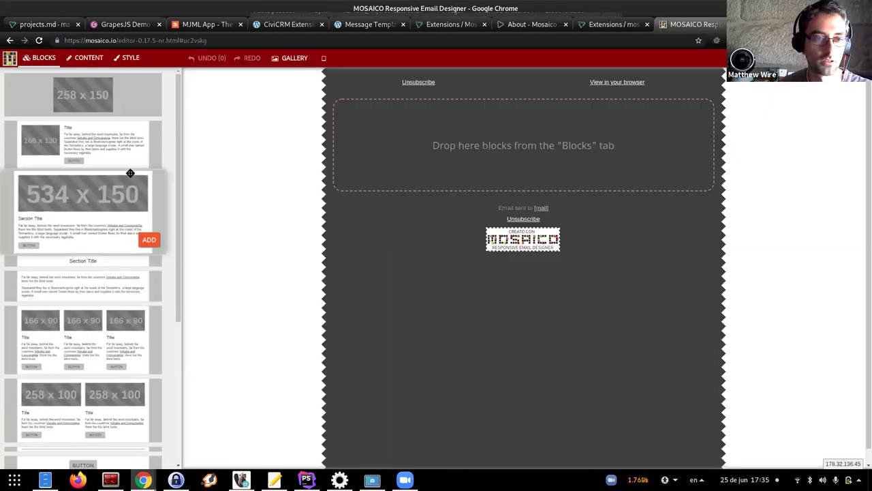
pyautogui.moveTo(61, 135); pyautogui.dragTo(429, 144)
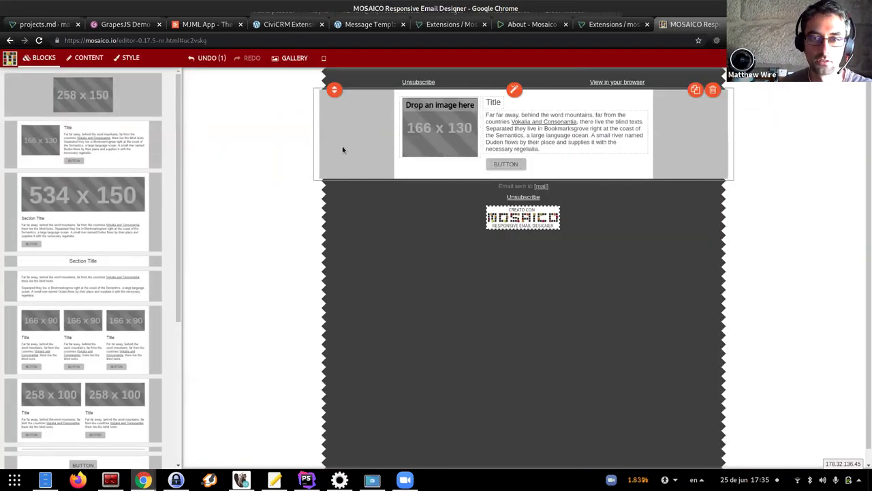
pyautogui.moveTo(122, 98); pyautogui.dragTo(487, 102)
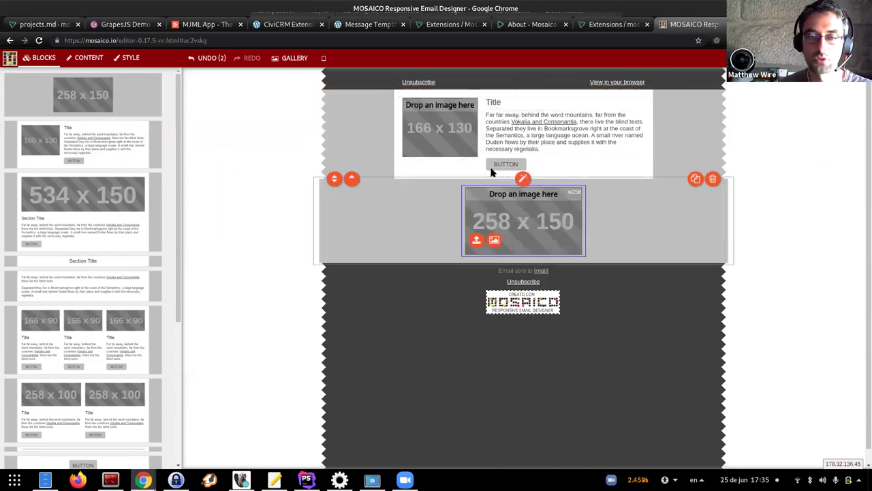
# Review the image+text block's content and style settings and switch its styling to customisation specific to that block
pyautogui.click(448, 117)
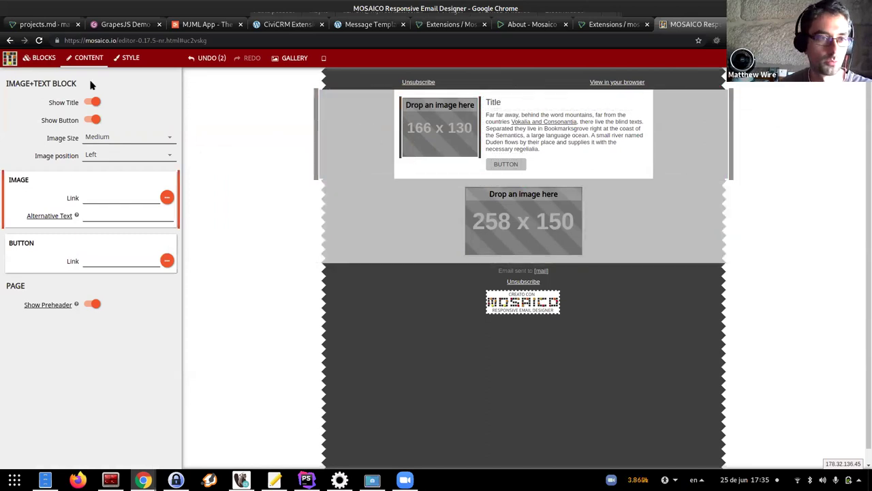
pyautogui.click(40, 58)
pyautogui.click(129, 58)
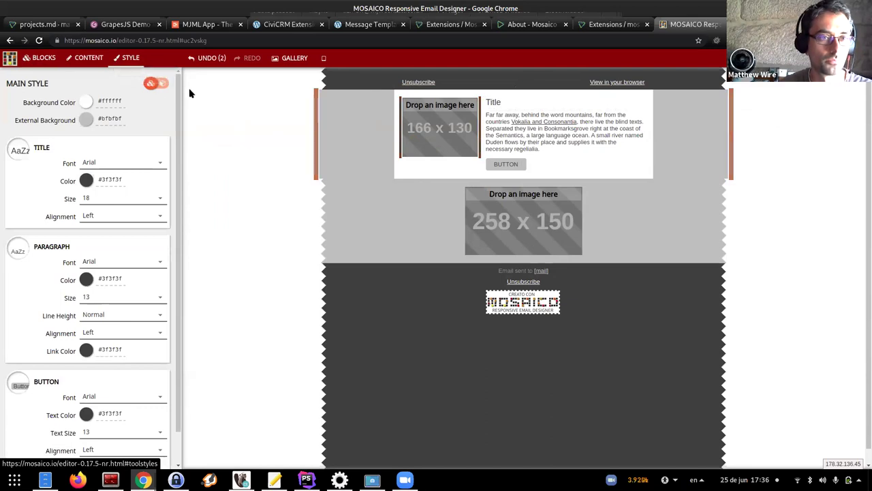
pyautogui.click(428, 136)
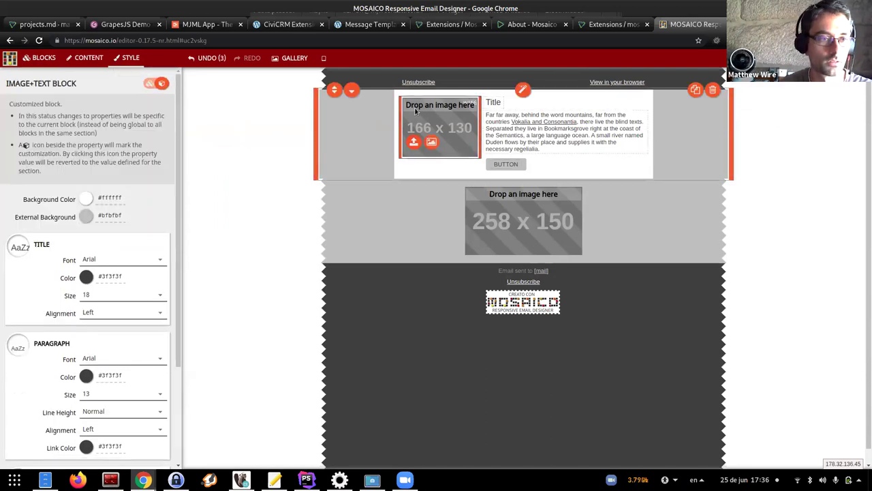
# Check the recent uploads and the stored images in the image gallery, and close it
pyautogui.click(284, 58)
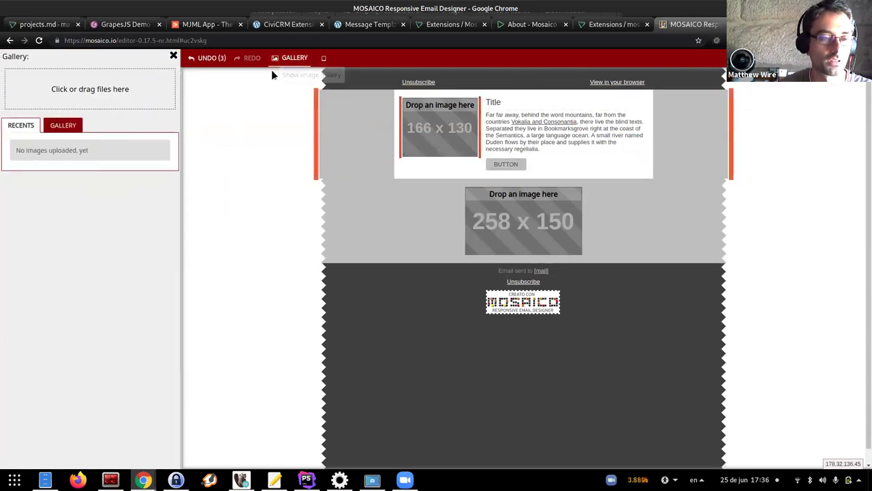
pyautogui.click(63, 124)
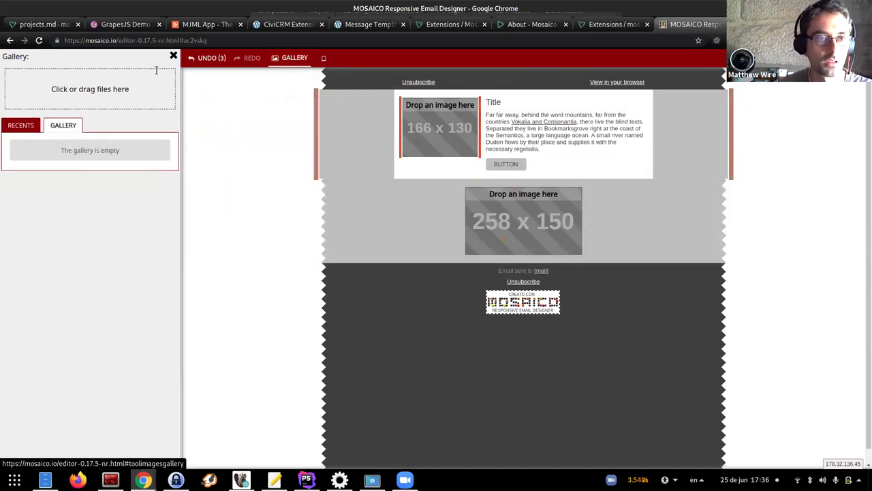
pyautogui.click(173, 56)
# Add a 534 x 150 image/text block below the existing blocks and format its whole paragraph as italic, bold and monospaced
pyautogui.click(41, 58)
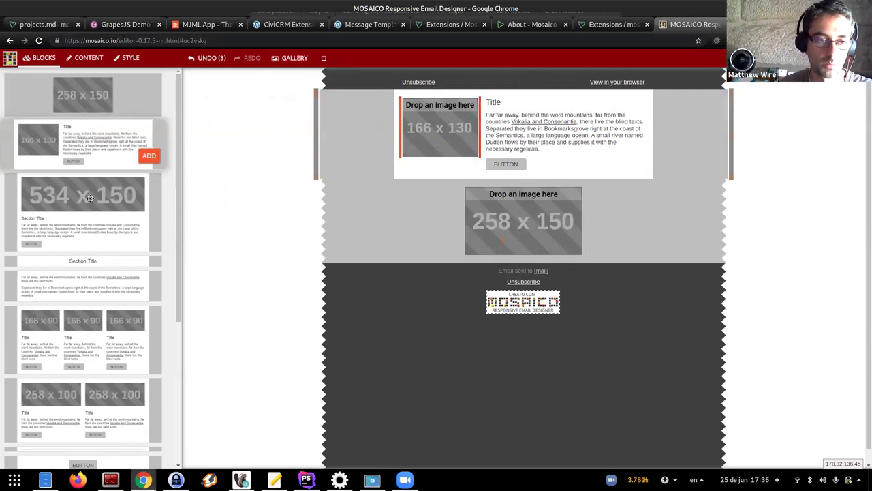
pyautogui.moveTo(84, 234); pyautogui.dragTo(559, 327)
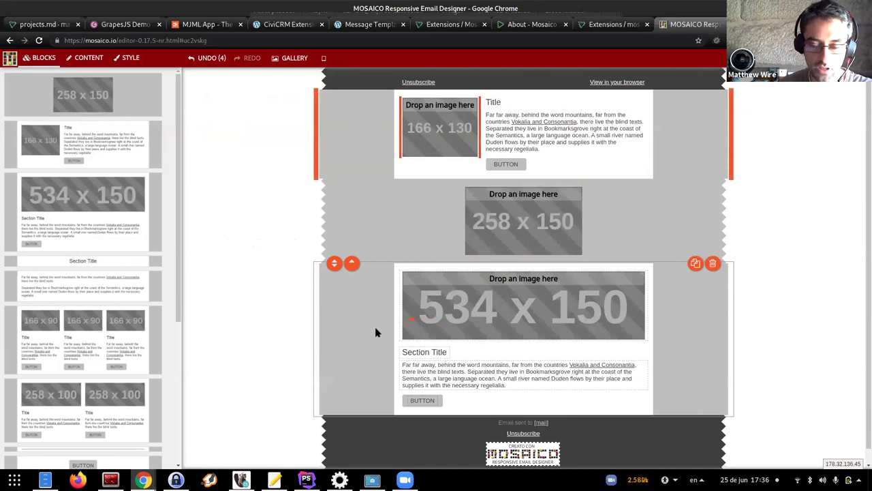
pyautogui.click(466, 371)
pyautogui.hotkey('ctrl', 'a')
pyautogui.click(425, 354)
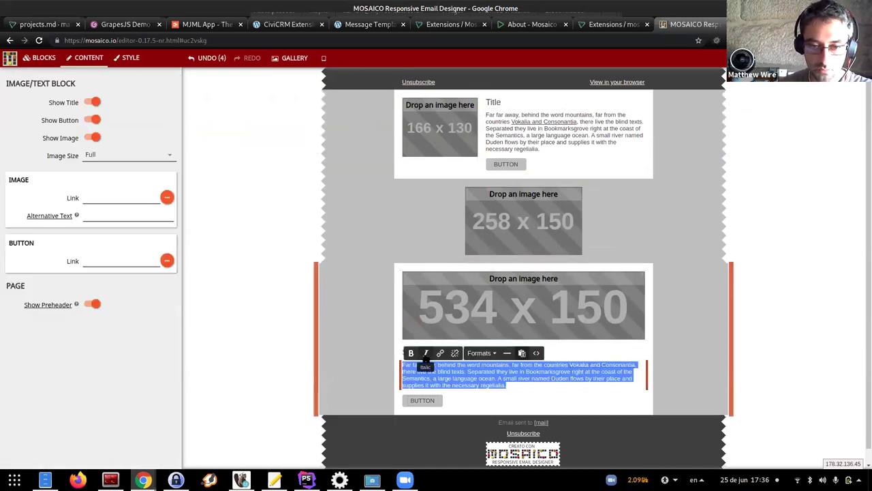
pyautogui.click(411, 353)
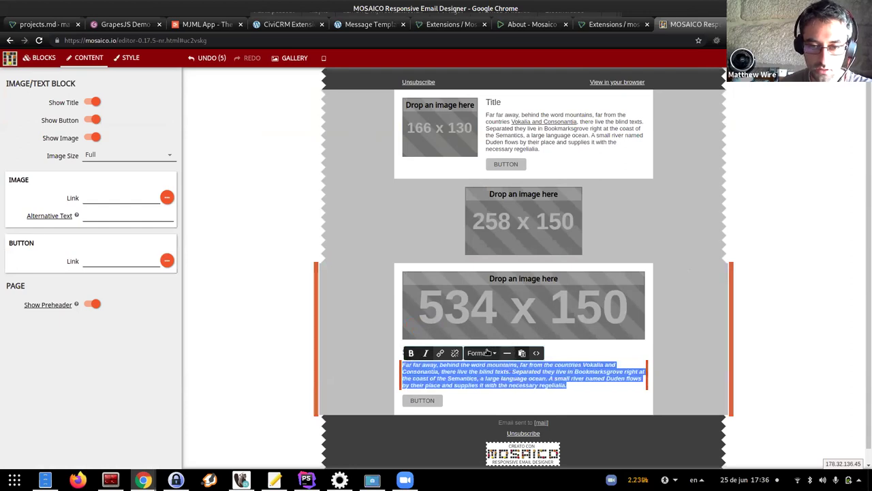
pyautogui.click(489, 353)
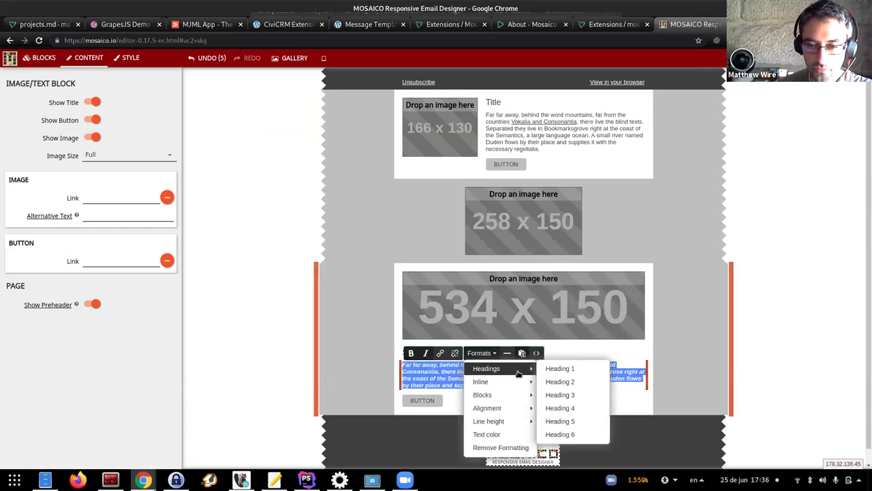
pyautogui.click(557, 381)
pyautogui.click(572, 391)
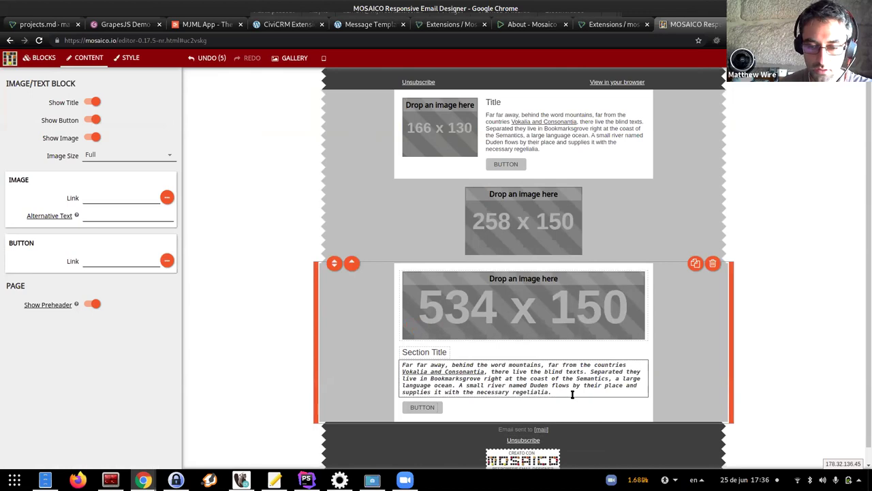
# Switch to the CiviCRM extensions page and find the Mosaico extension's status and version in the list
pyautogui.click(287, 24)
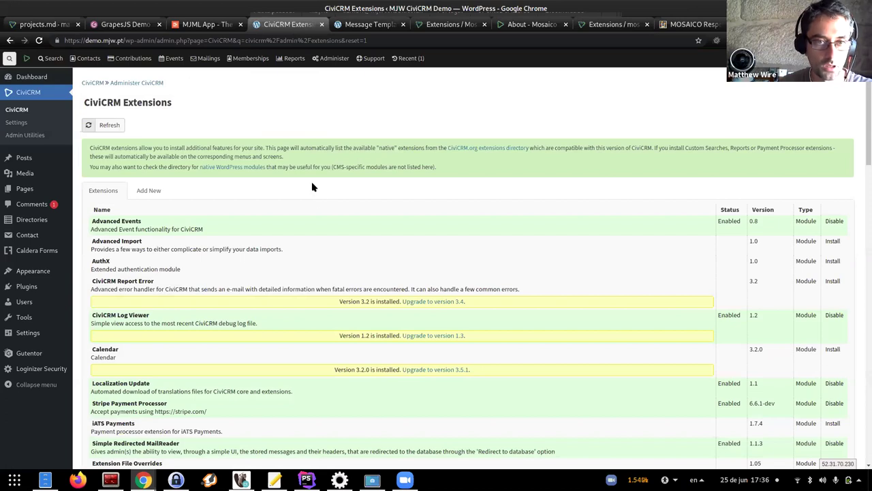
pyautogui.scroll(-5, 335, 179)
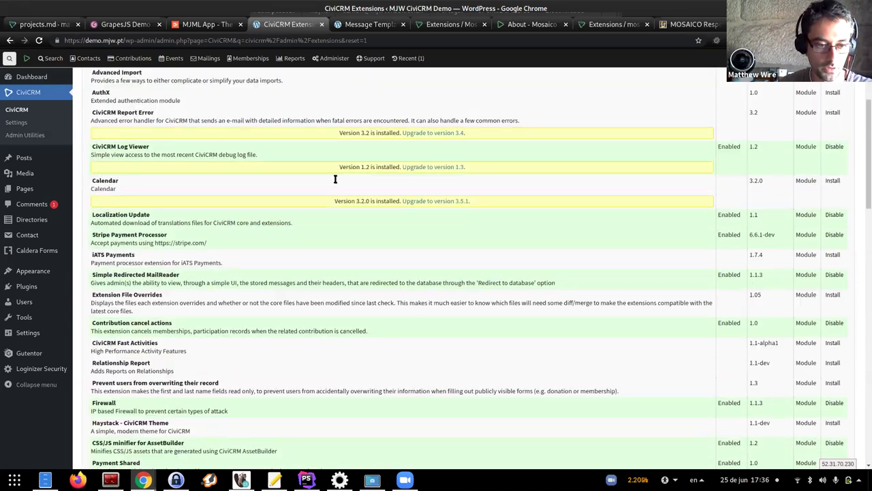
pyautogui.scroll(-5, 344, 177)
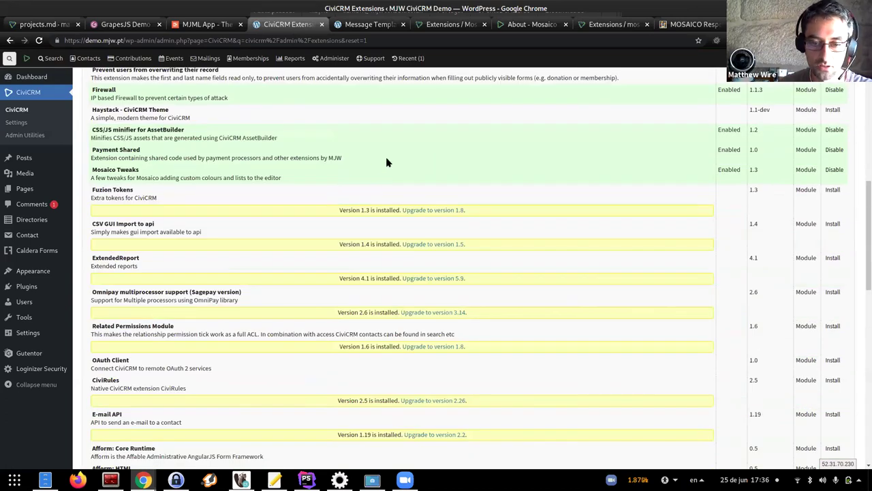
pyautogui.scroll(-10, 386, 157)
pyautogui.scroll(-5, 323, 213)
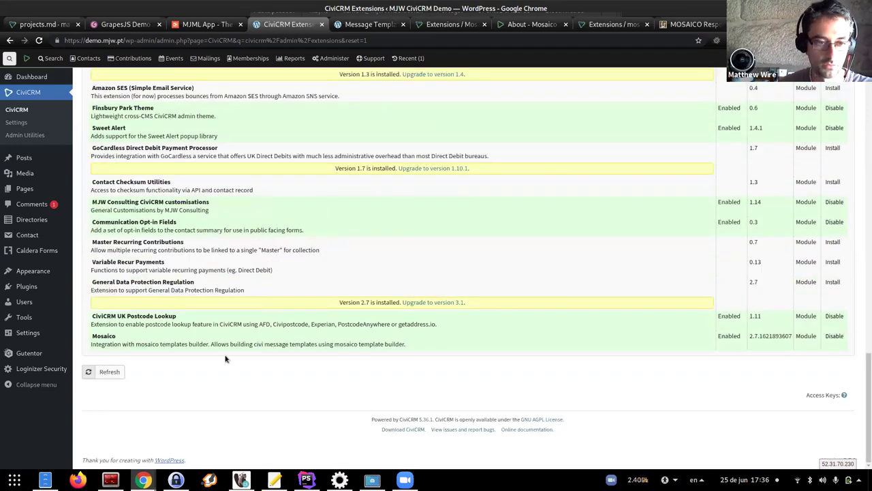
pyautogui.moveTo(93, 336); pyautogui.dragTo(121, 338)
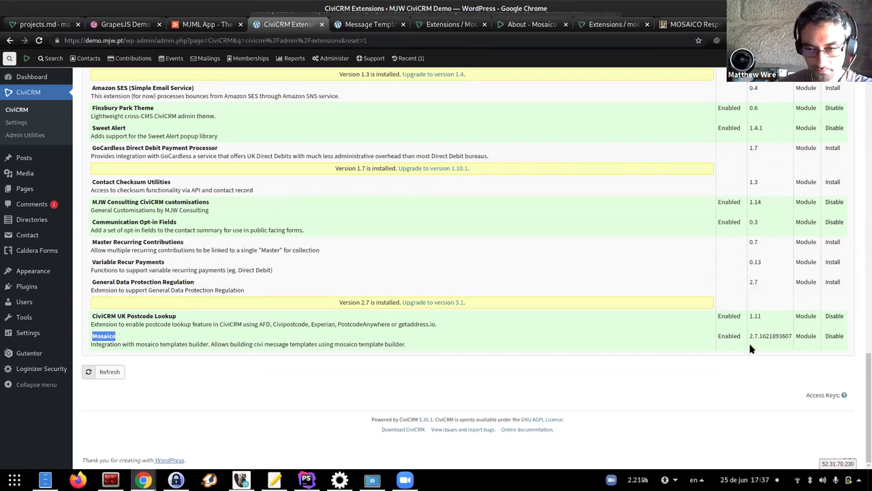
pyautogui.click(212, 346)
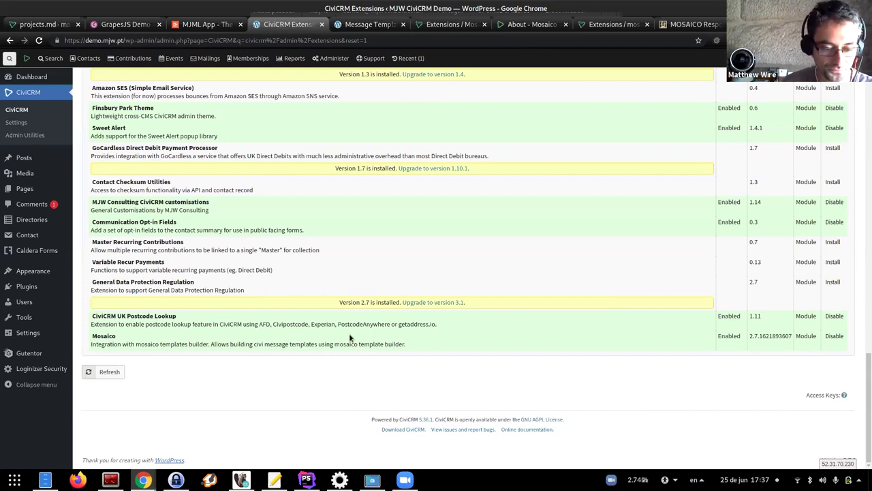
# Start a new traditional mailing in CiviCRM and examine its HTML and plain text editors and mailing fields
pyautogui.moveTo(191, 60)
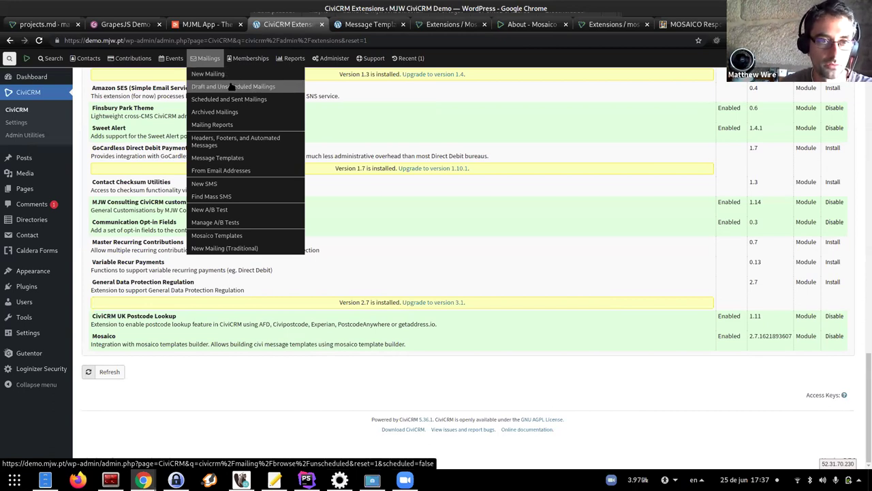
pyautogui.click(233, 249)
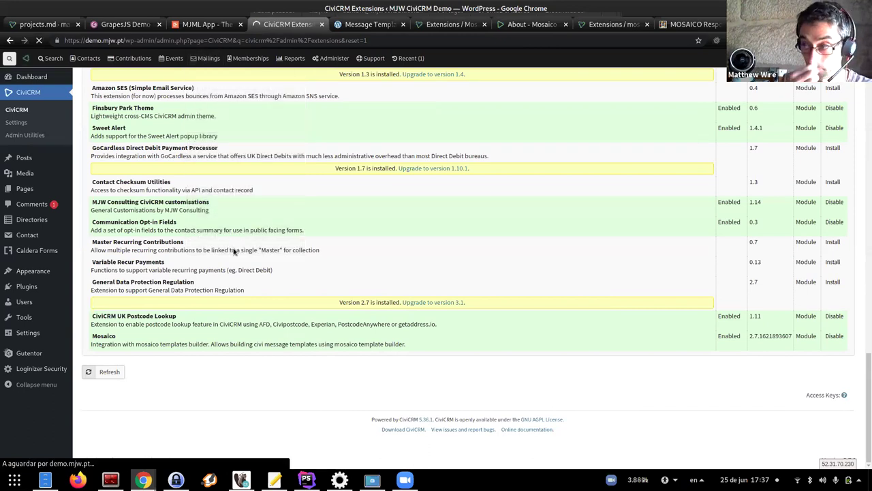
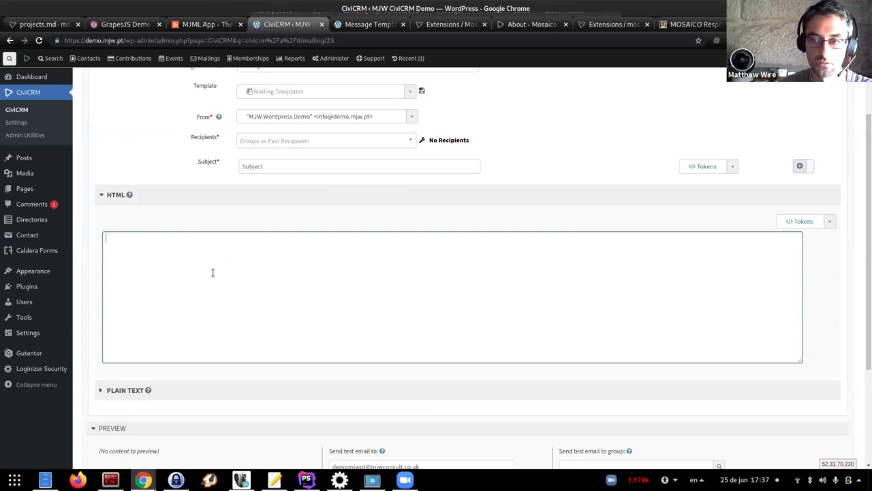
pyautogui.click(112, 388)
pyautogui.scroll(-2, 293, 365)
pyautogui.click(211, 355)
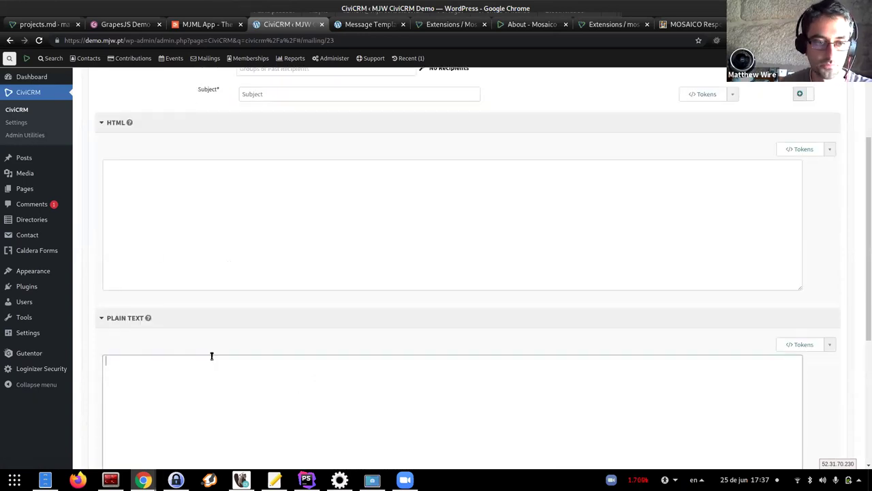
pyautogui.click(112, 321)
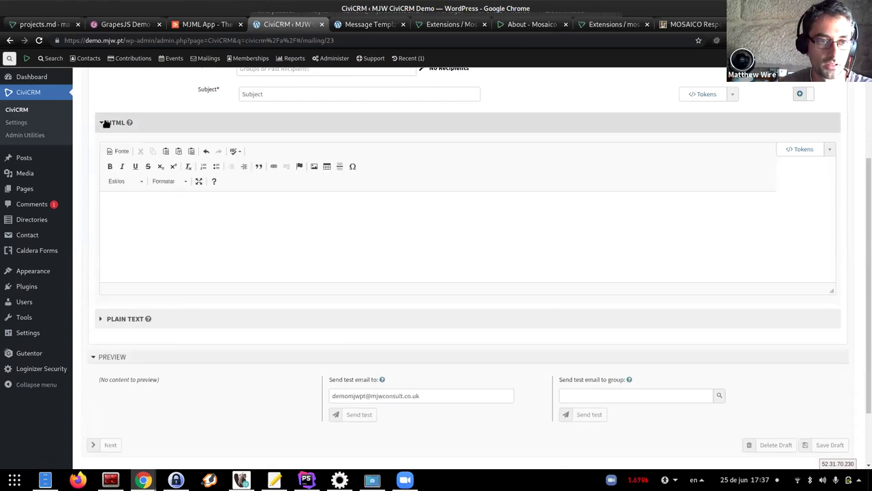
pyautogui.click(316, 233)
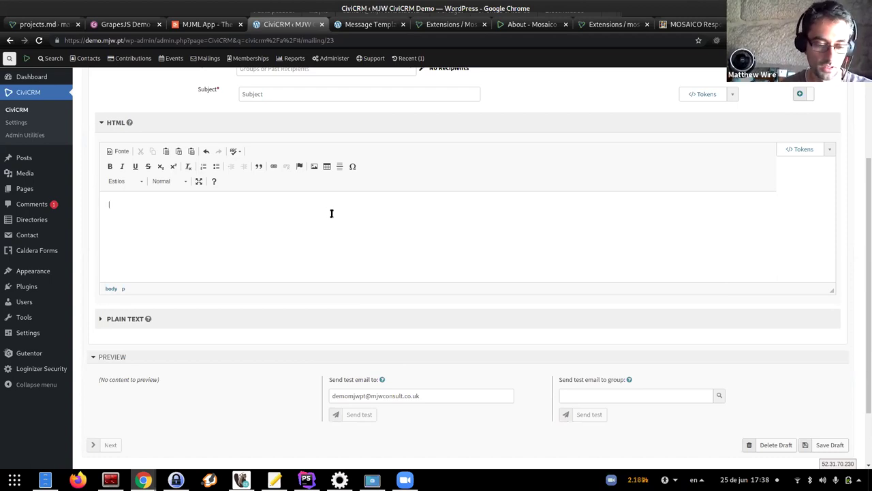
pyautogui.scroll(2, 324, 215)
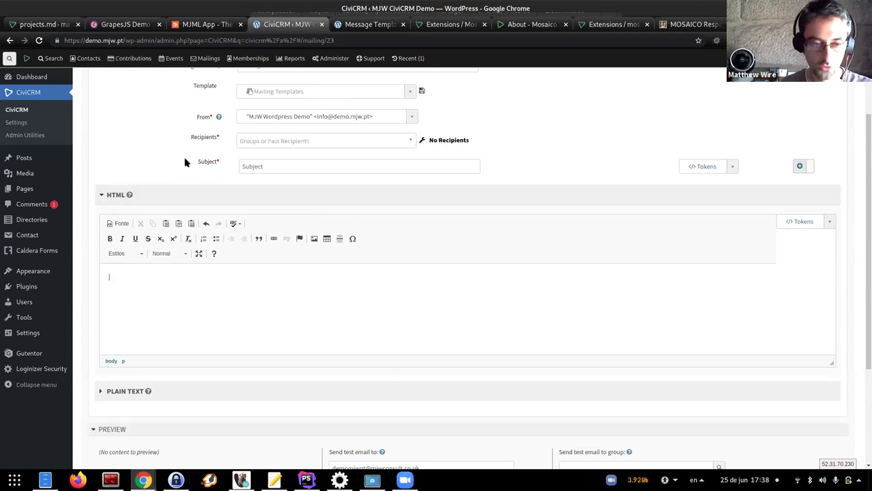
pyautogui.scroll(3, 184, 162)
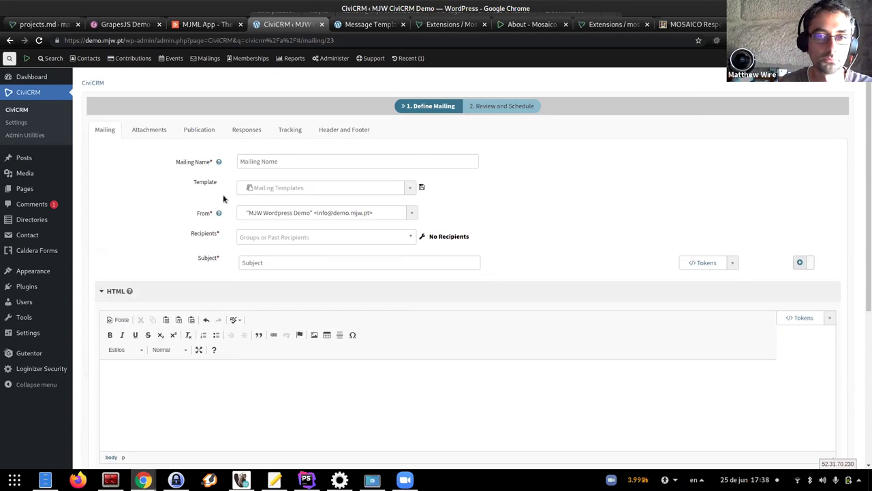
# Start a new standard mailing and examine the Mosaico design templates offered for it, including New Template (versafix-1)
pyautogui.click(206, 61)
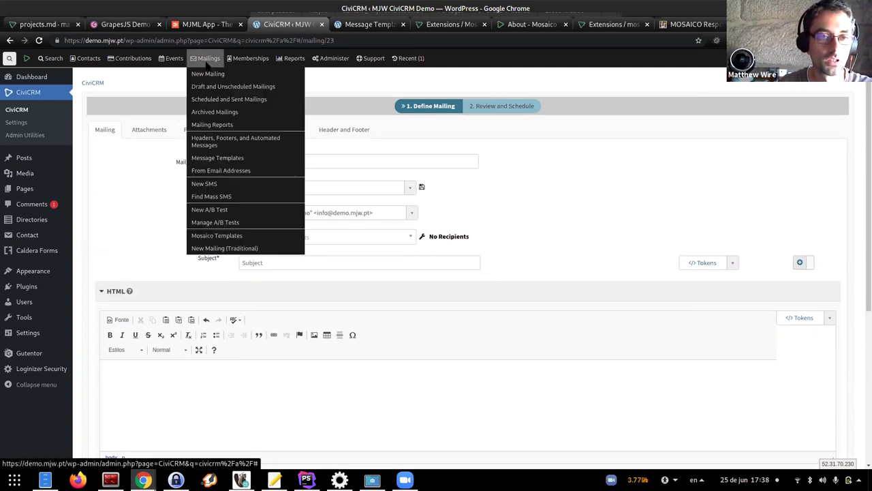
pyautogui.click(210, 74)
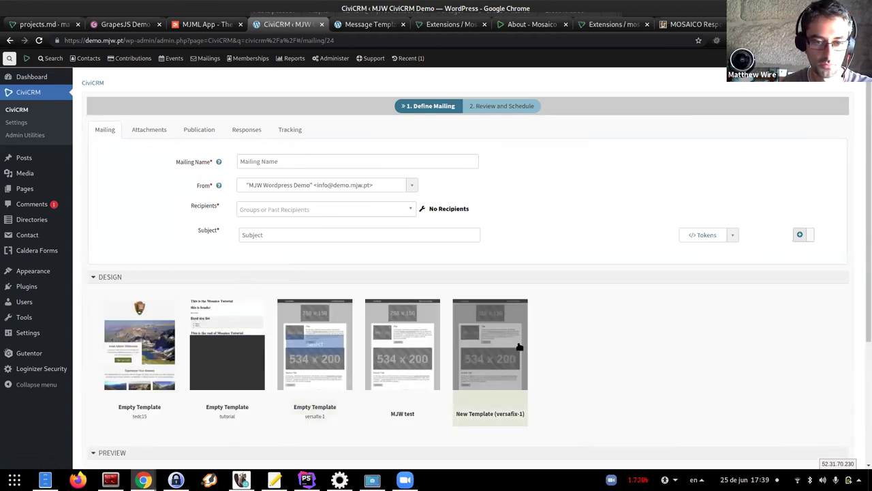
pyautogui.scroll(-3, 576, 376)
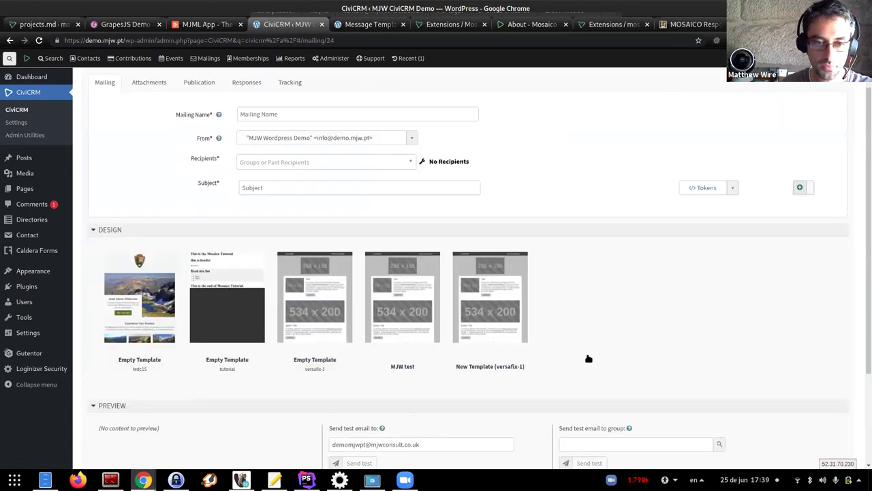
pyautogui.moveTo(512, 244)
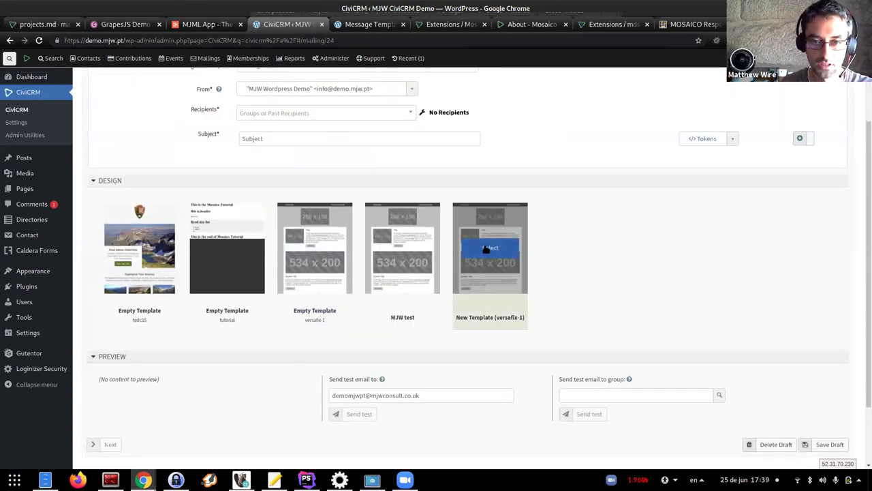
pyautogui.scroll(1, 484, 252)
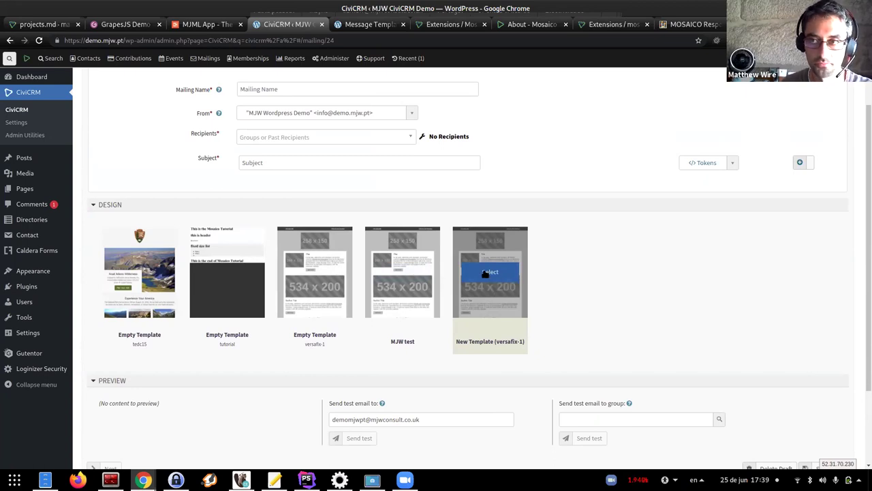
# Start the design from New Template (versafix-1) and add a 258 x 150 logo block with a 166 x 130 image/text block below it
pyautogui.click(485, 273)
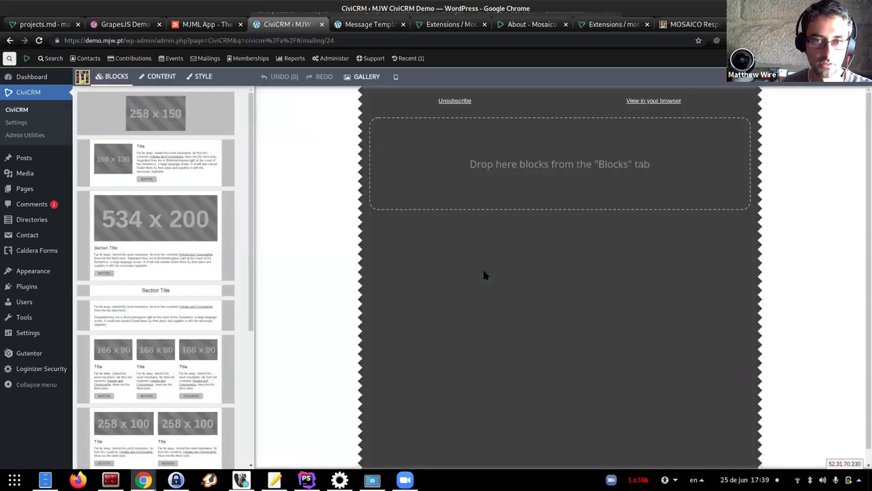
pyautogui.moveTo(155, 107); pyautogui.dragTo(535, 150)
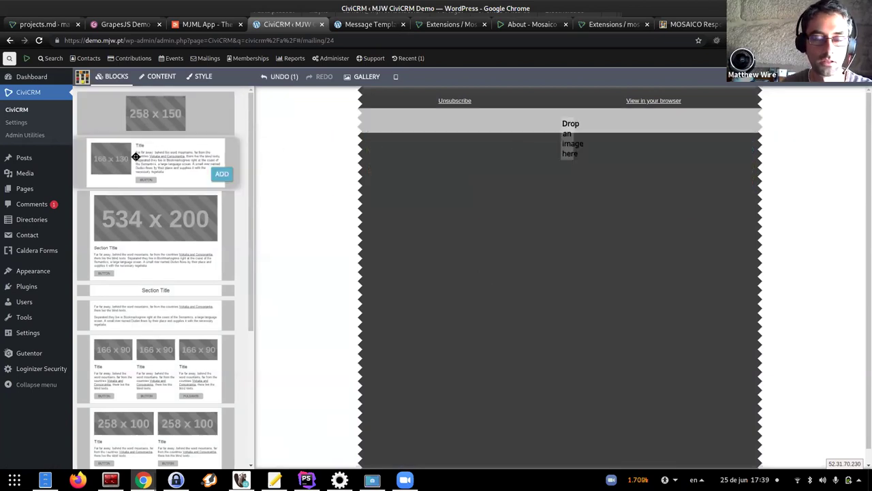
pyautogui.moveTo(152, 146); pyautogui.dragTo(510, 224)
pyautogui.moveTo(137, 171); pyautogui.dragTo(526, 215)
# Replace the image/text block's title with "CiviCRM Campfire"
pyautogui.doubleClick(532, 204)
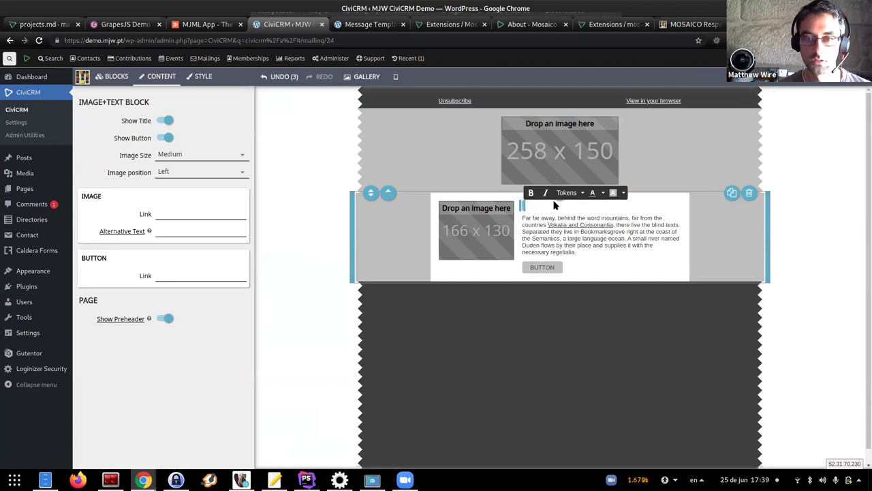
pyautogui.write('Civi')
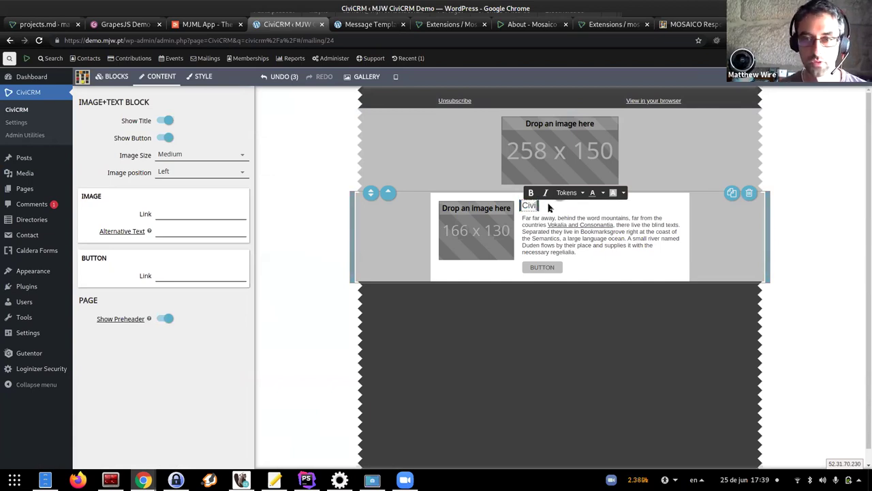
pyautogui.write('CRM Campfire')
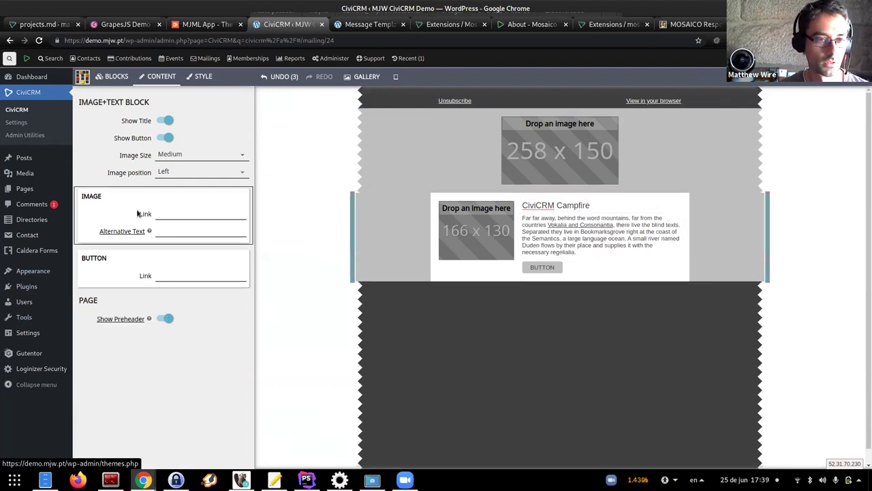
# Open the image gallery and check both its stored images and its recent uploads
pyautogui.click(366, 76)
pyautogui.click(129, 144)
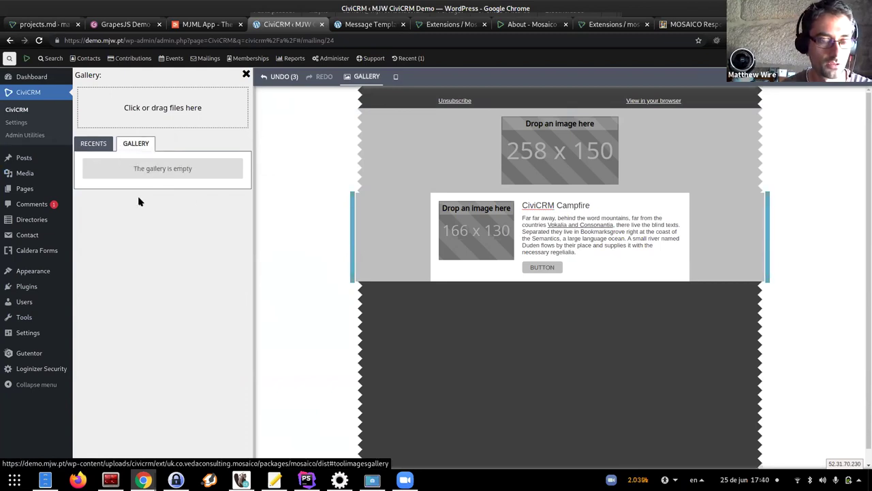
pyautogui.click(93, 144)
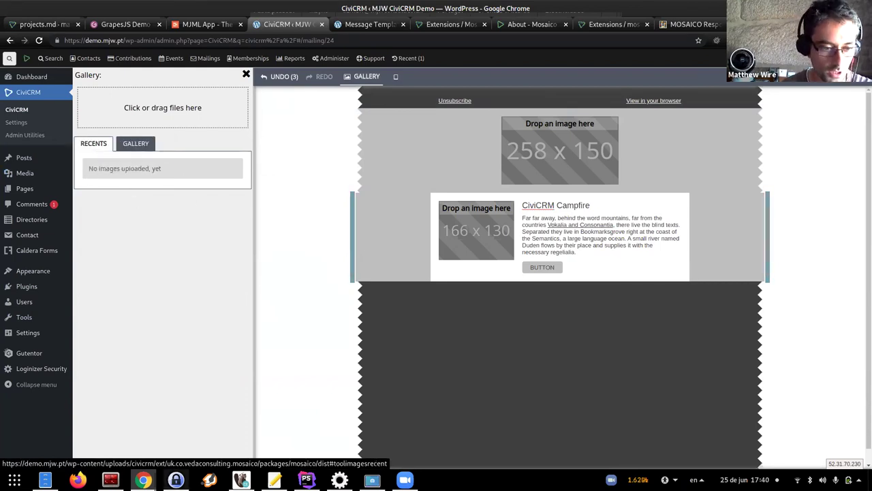
# Switch to the file manager and look through the Transferências folder for a usable image
pyautogui.click(45, 479)
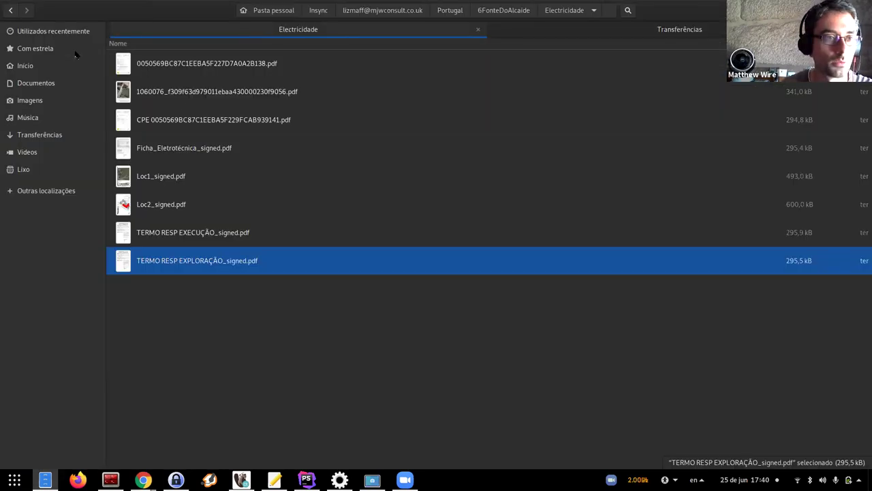
pyautogui.click(58, 135)
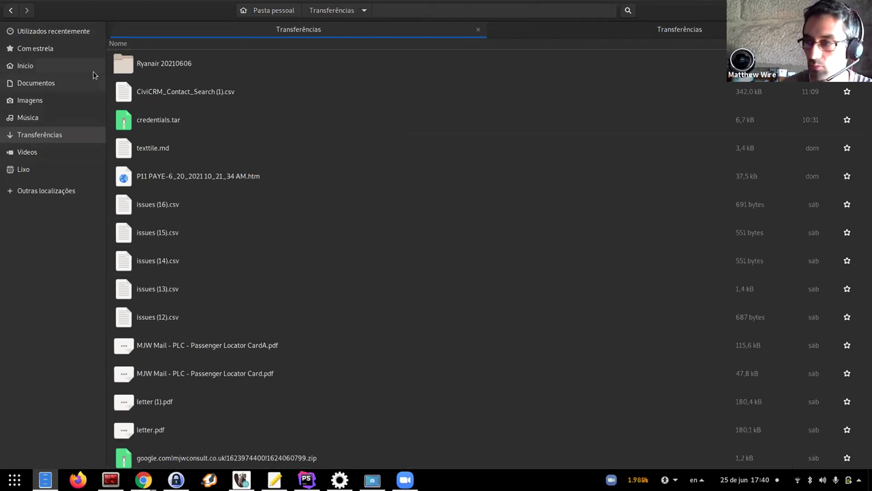
pyautogui.doubleClick(173, 15)
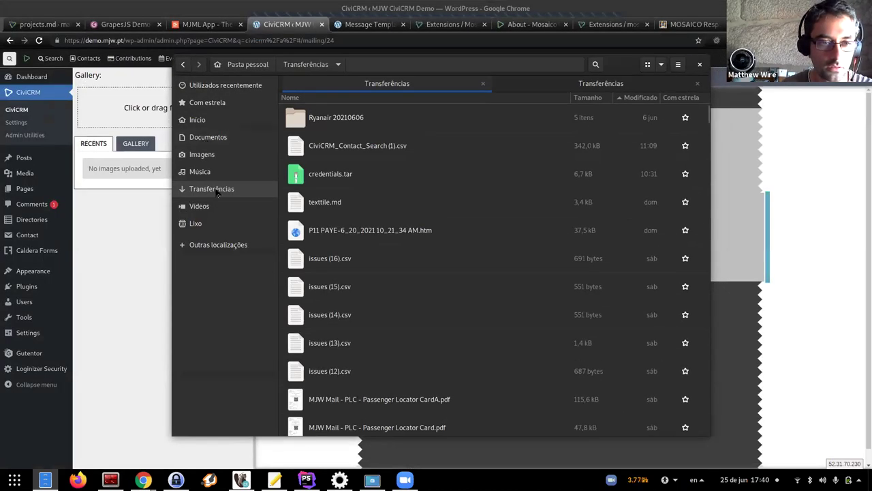
pyautogui.scroll(-5, 374, 248)
pyautogui.scroll(-5, 389, 262)
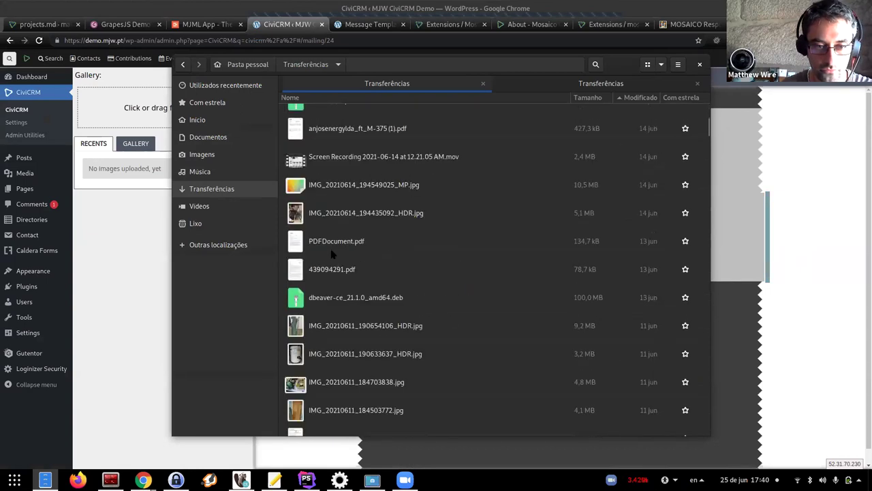
pyautogui.scroll(-7, 374, 273)
pyautogui.scroll(-3, 368, 274)
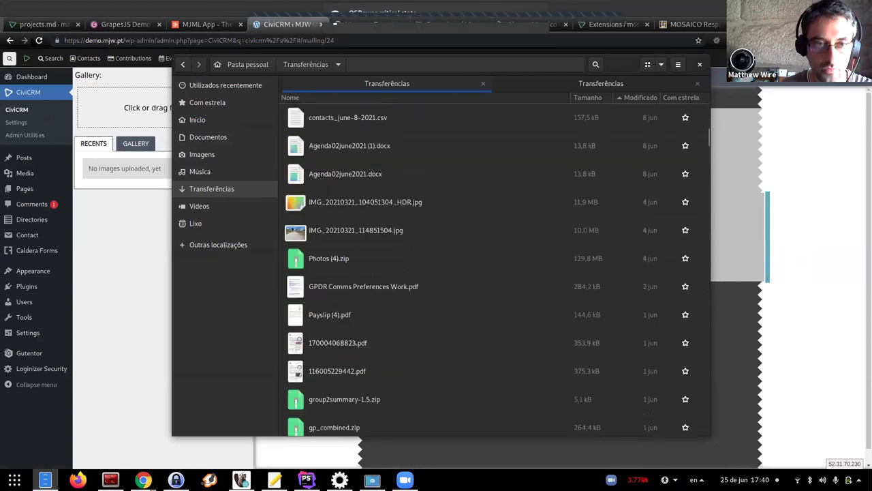
# Search Google Images for "cat" in a new browser tab, save the first tabby photo as cat.jpg, and close the tab
pyautogui.hotkey('alt', 'Tab')
pyautogui.hotkey('ctrl', 't')
pyautogui.write('google.pt')
pyautogui.press('Return')
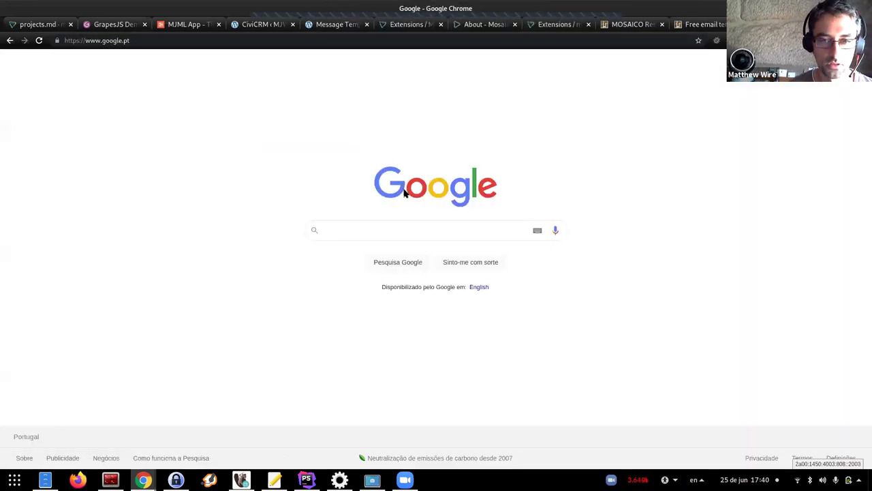
pyautogui.write('cat')
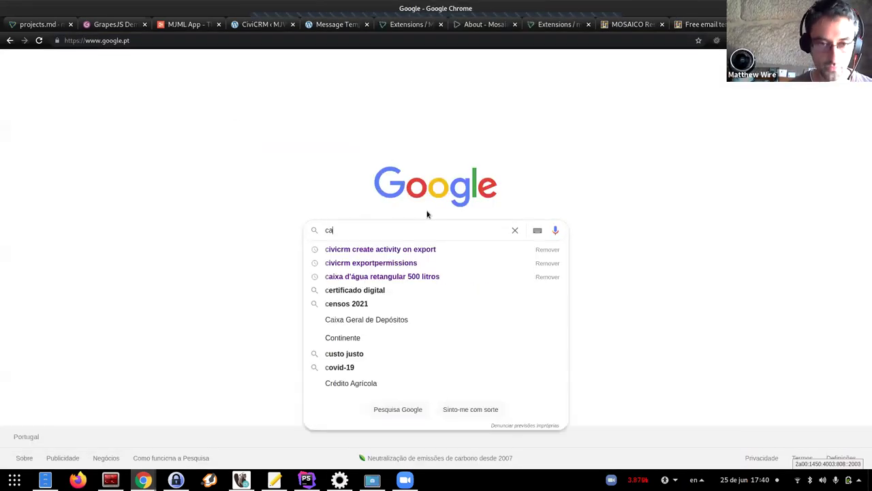
pyautogui.press('Return')
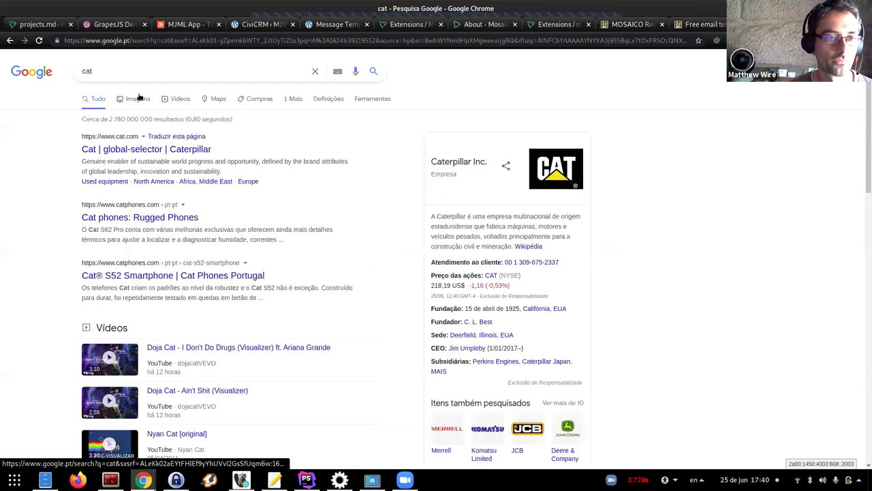
pyautogui.click(136, 98)
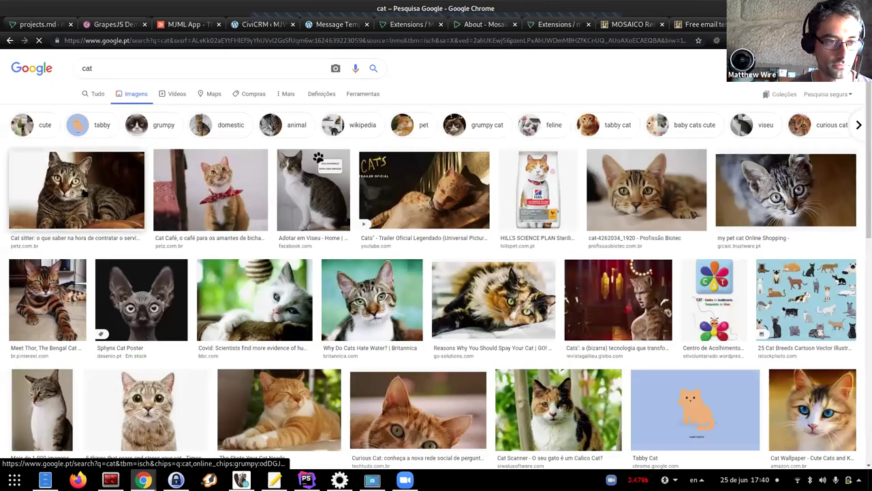
pyautogui.rightClick(111, 192)
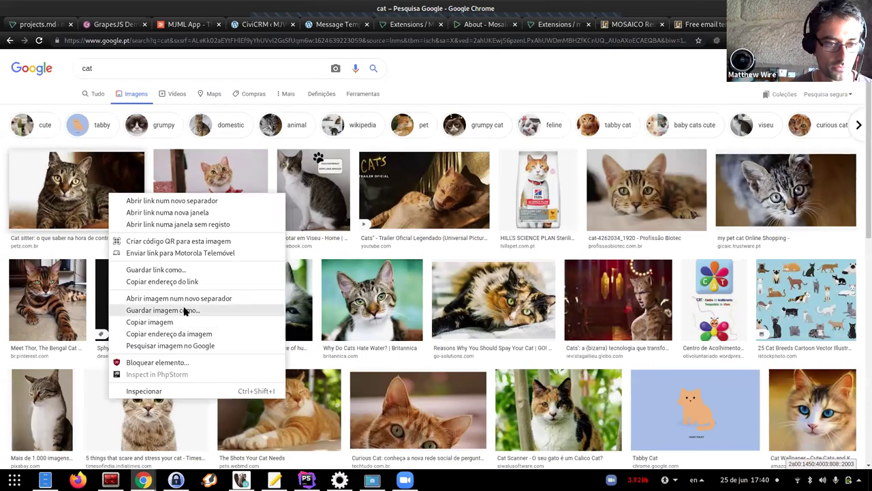
pyautogui.click(252, 334)
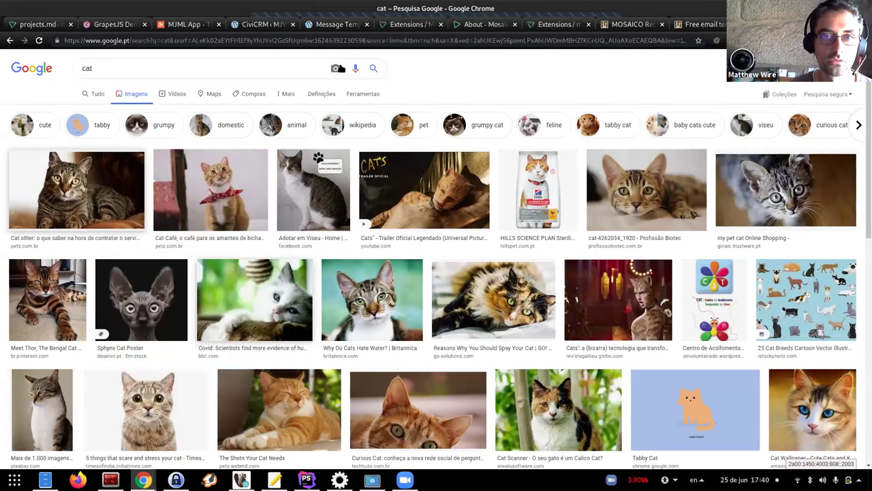
pyautogui.hotkey('ctrl', 'w')
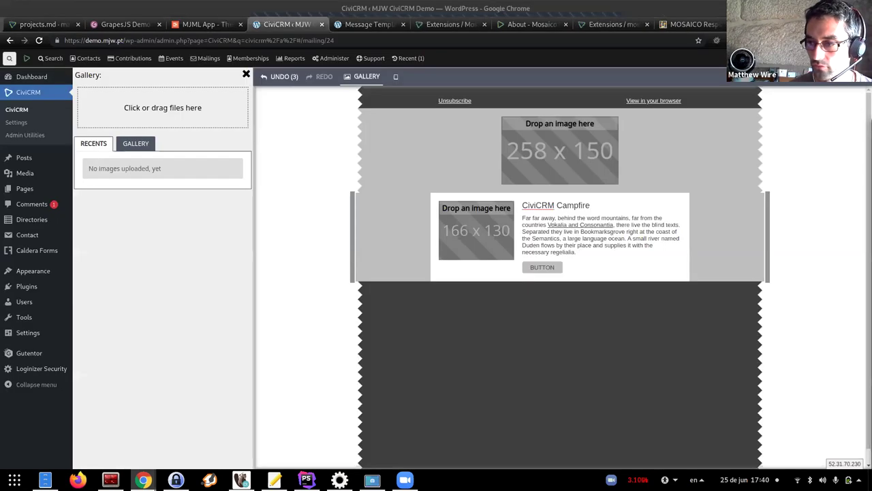
# Upload cat.jpg from the Transferências folder into the 258 x 150 logo placeholder, sorting the files by modification date to find it
pyautogui.moveTo(449, 136); pyautogui.dragTo(524, 147)
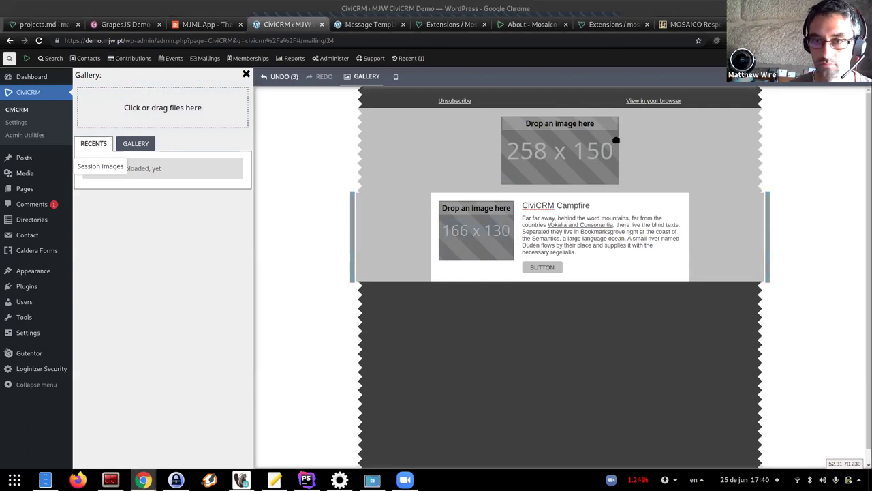
pyautogui.moveTo(518, 85); pyautogui.dragTo(569, 164)
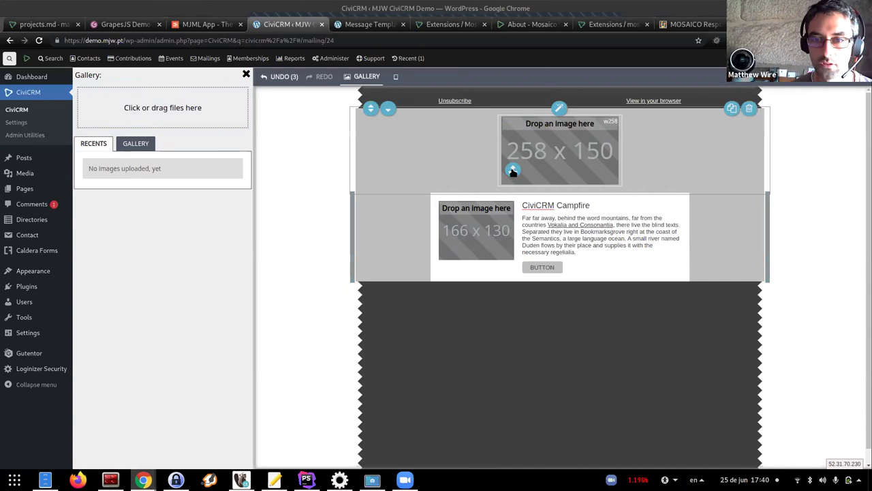
pyautogui.click(468, 160)
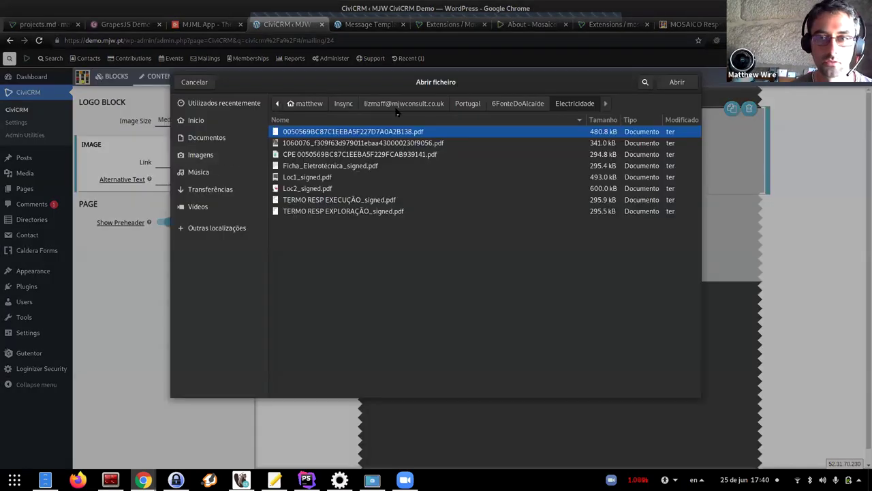
pyautogui.click(315, 103)
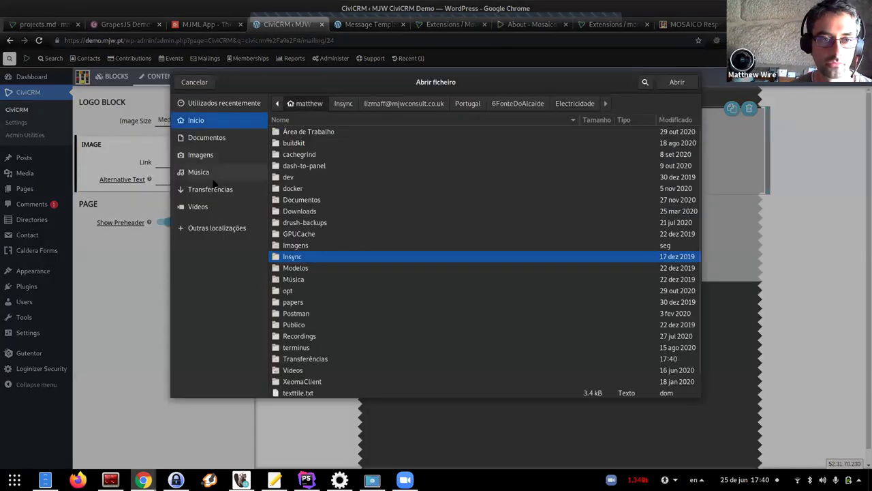
pyautogui.click(205, 190)
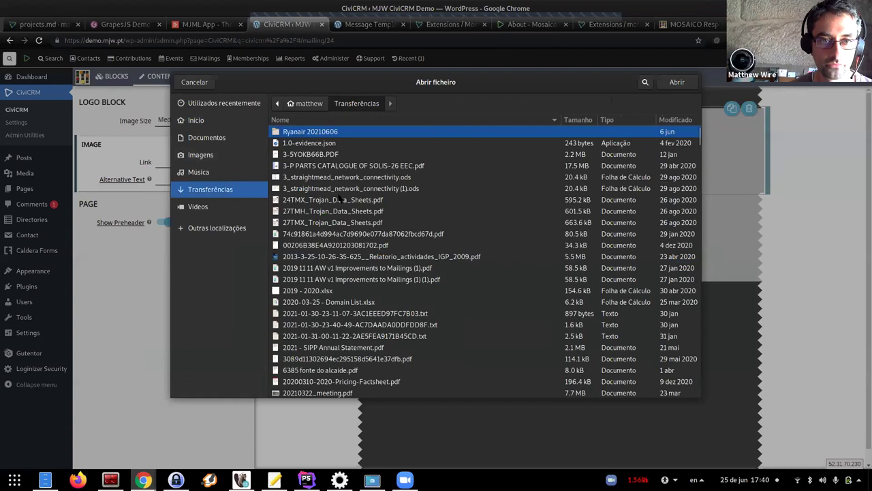
pyautogui.click(678, 120)
pyautogui.click(678, 120)
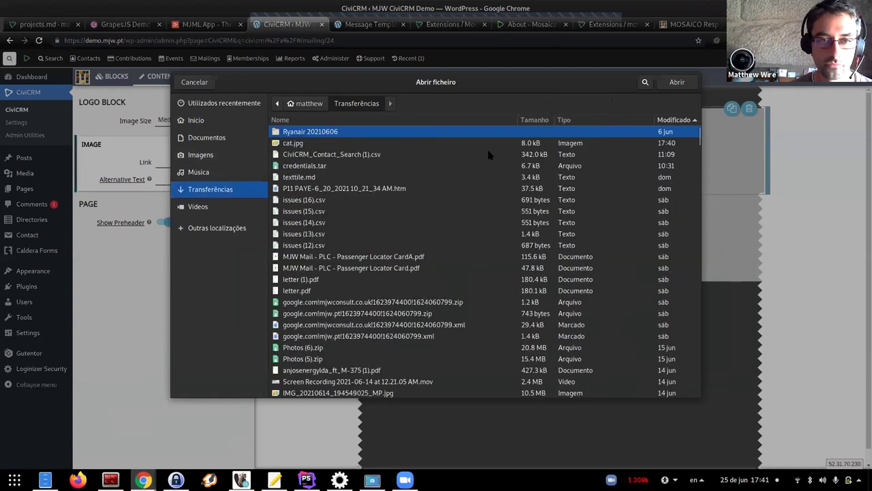
pyautogui.click(384, 141)
pyautogui.doubleClick(389, 145)
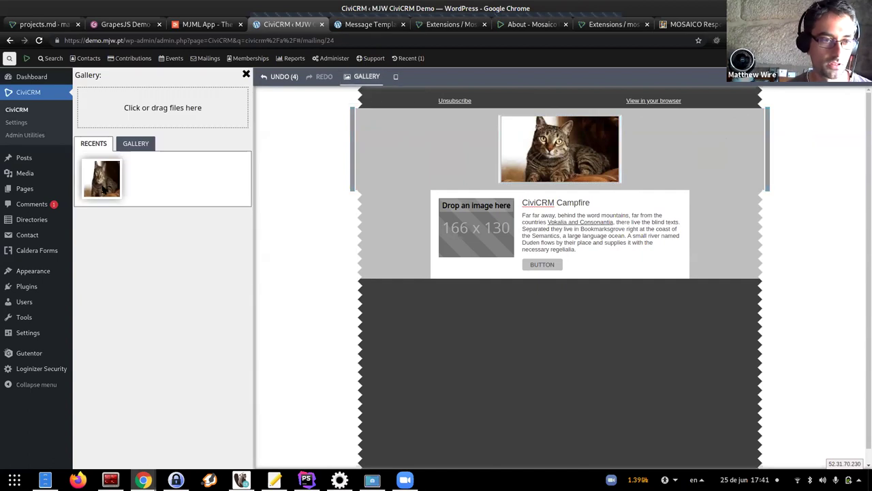
# Compare the gallery's stored images with its recent uploads, and open and cancel its file upload dialog
pyautogui.click(138, 145)
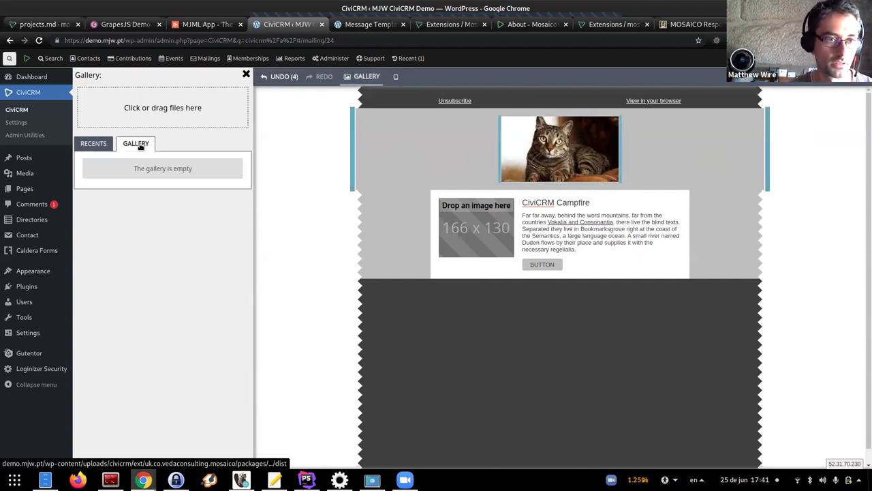
pyautogui.click(96, 145)
pyautogui.click(136, 145)
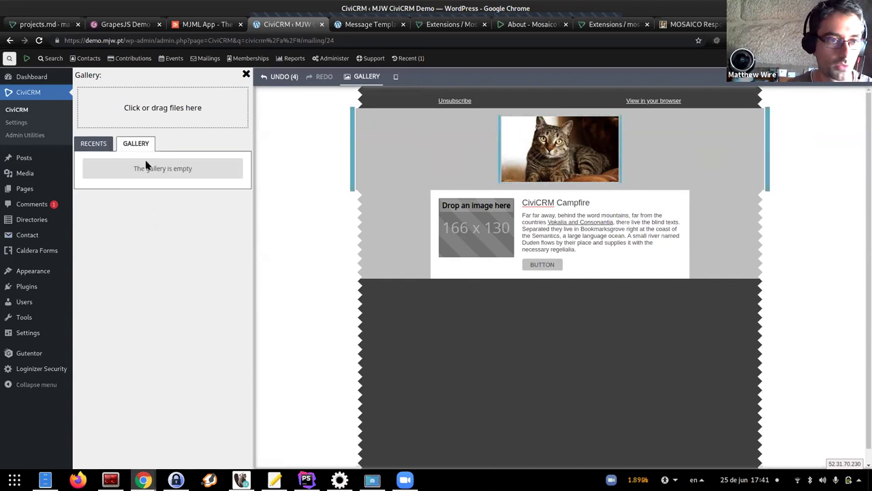
pyautogui.click(152, 113)
pyautogui.click(195, 82)
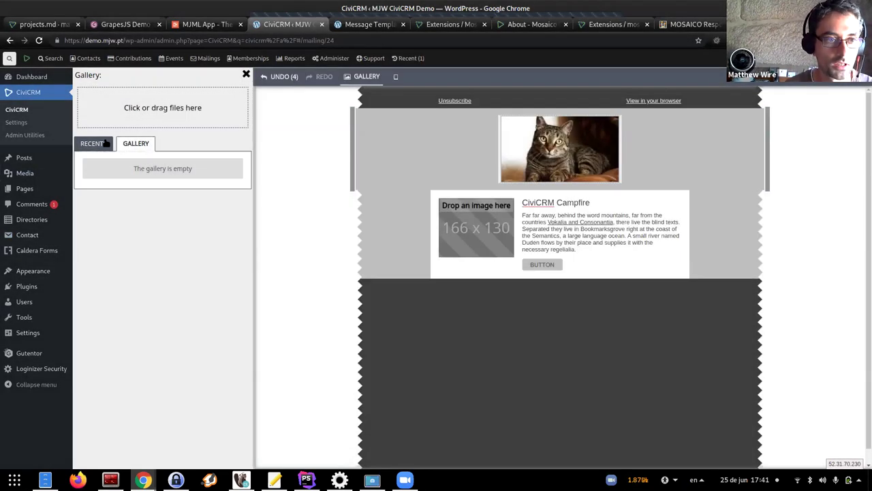
pyautogui.click(106, 143)
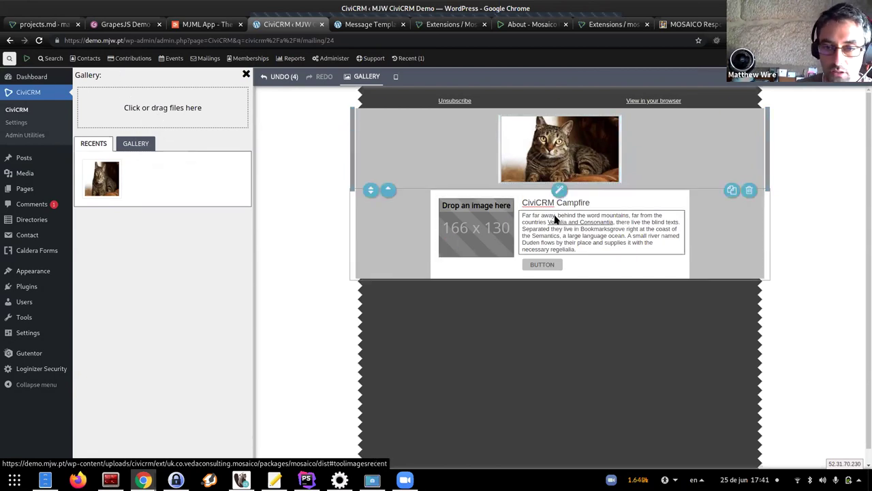
# Look over the text formats for the Image+Text block's paragraph and make the word "and" before "supplies" bold
pyautogui.click(575, 252)
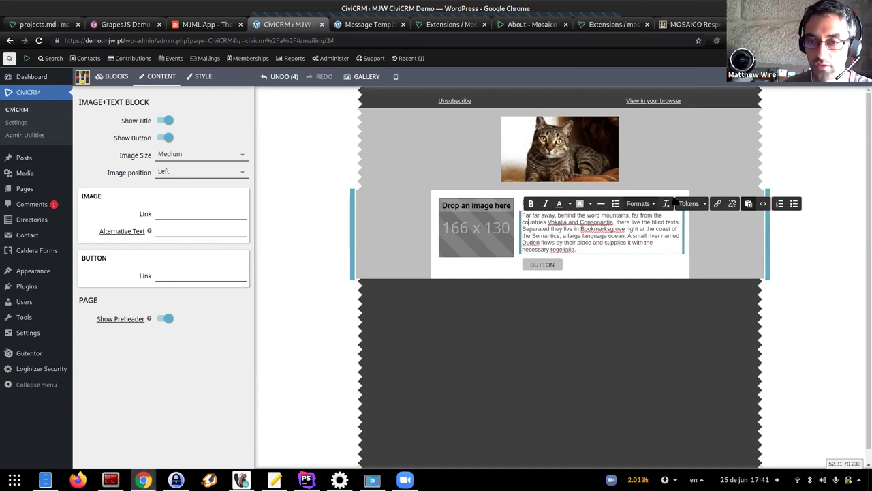
pyautogui.click(644, 204)
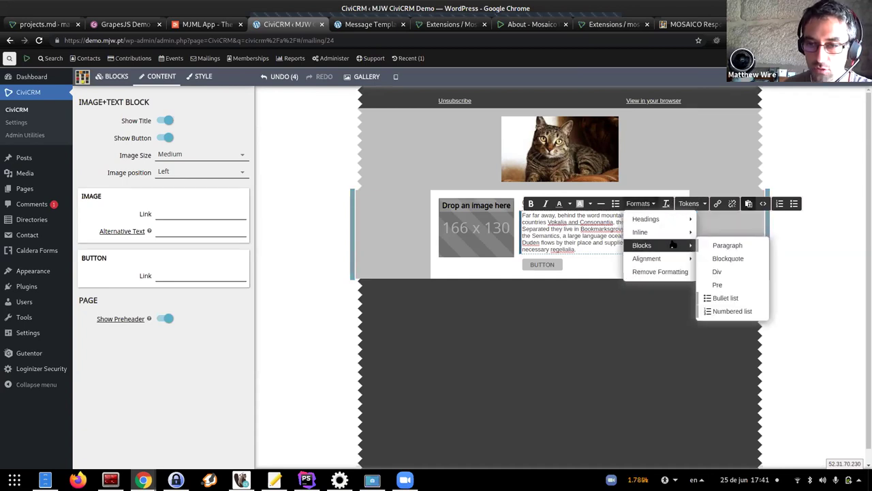
pyautogui.moveTo(641, 241)
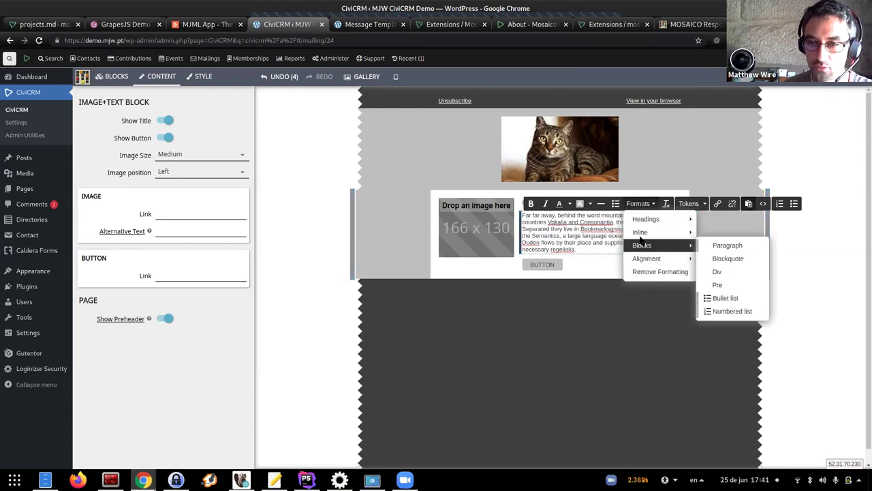
pyautogui.click(597, 238)
pyautogui.click(531, 204)
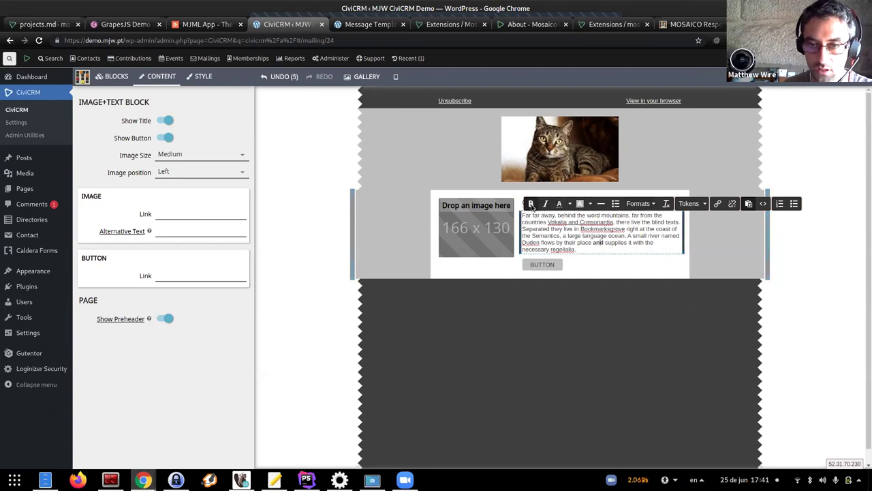
# Colour the word "Separated" in the Image+Text block's paragraph yellow-green
pyautogui.click(569, 204)
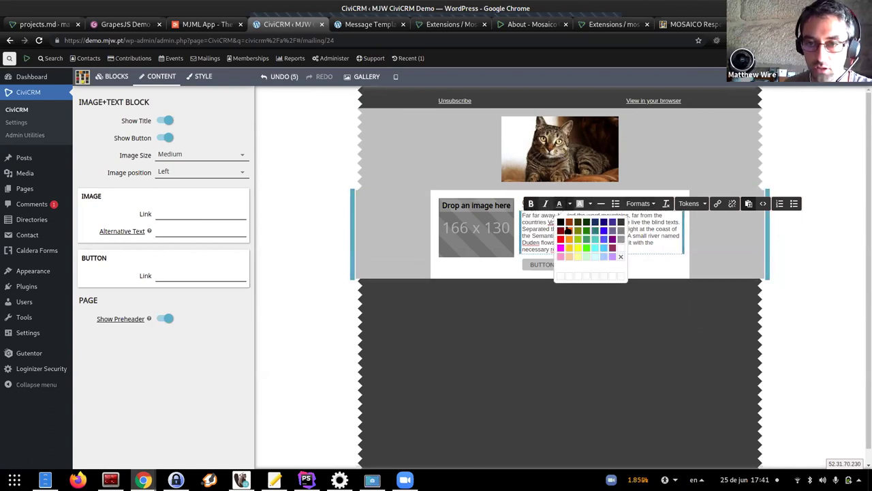
pyautogui.click(532, 230)
pyautogui.doubleClick(535, 229)
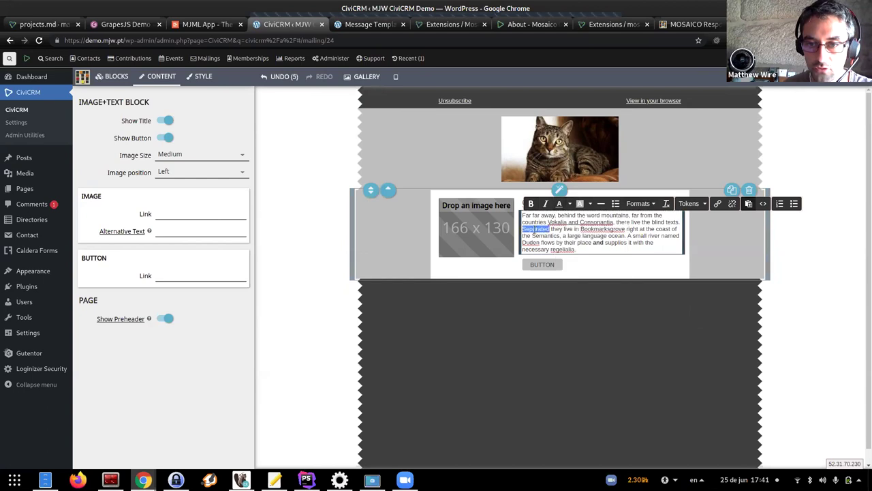
pyautogui.click(569, 204)
pyautogui.click(578, 243)
pyautogui.click(567, 237)
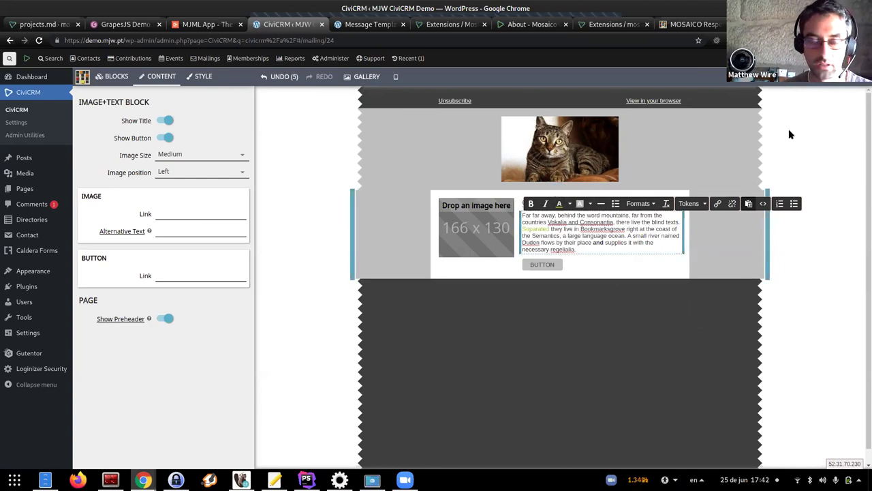
# Show the live device preview beside the design and compare its tablet and mobile layouts
pyautogui.click(395, 81)
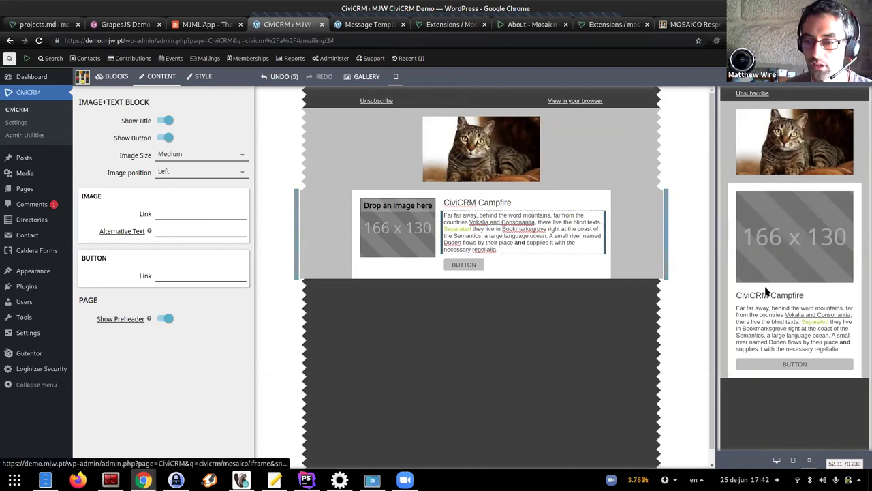
pyautogui.click(793, 460)
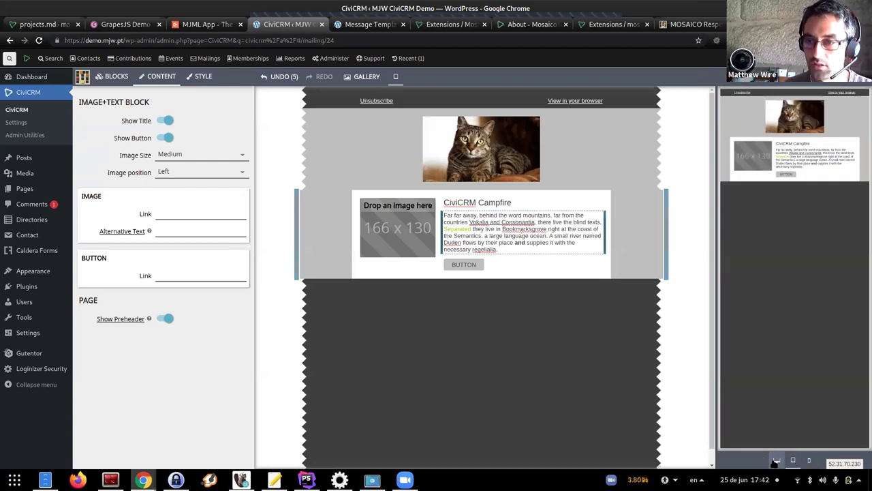
pyautogui.click(807, 461)
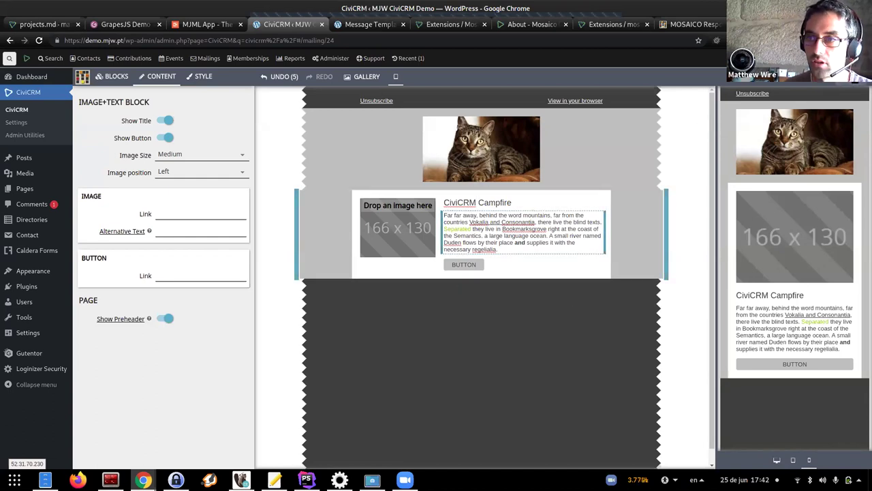
# Preview the mailing as HTML from the preview and test dialog, read through it, and close the preview
pyautogui.click(853, 91)
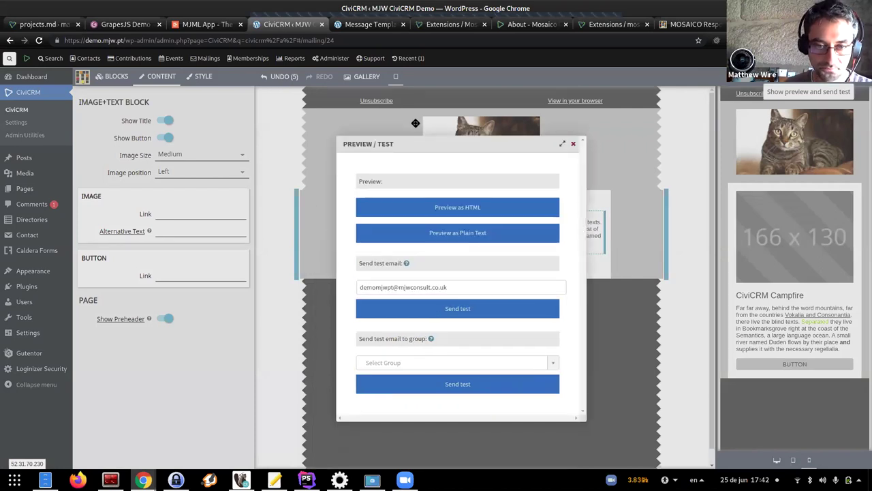
pyautogui.click(440, 190)
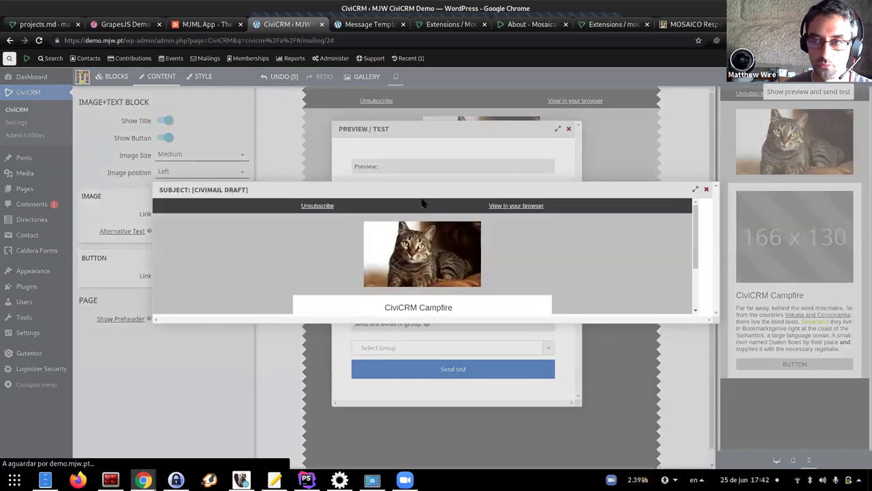
pyautogui.scroll(-2, 511, 227)
pyautogui.scroll(2, 504, 227)
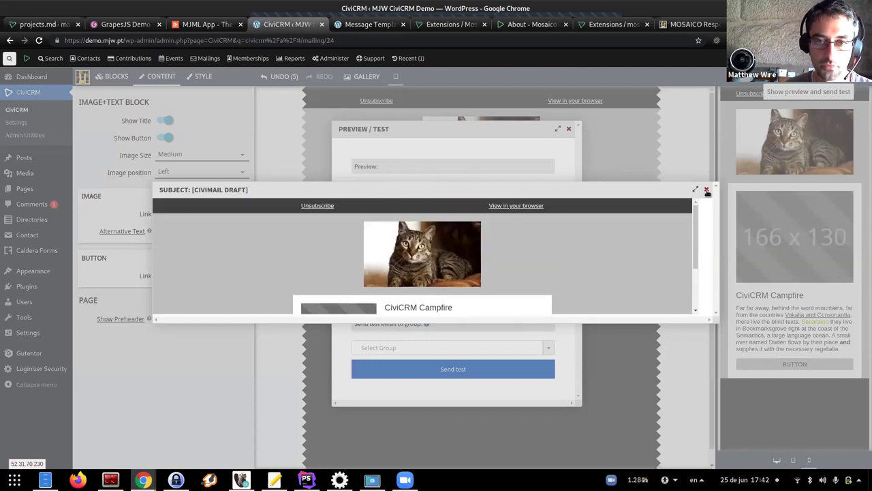
pyautogui.scroll(-2, 708, 191)
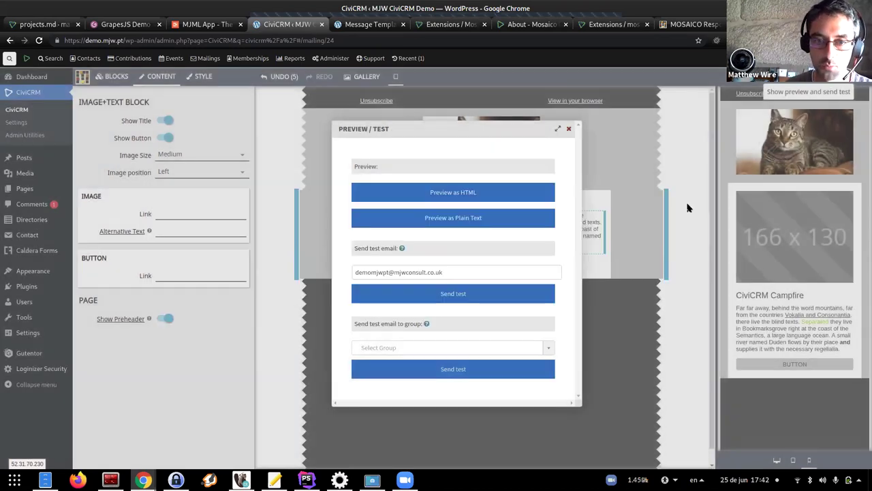
pyautogui.click(706, 190)
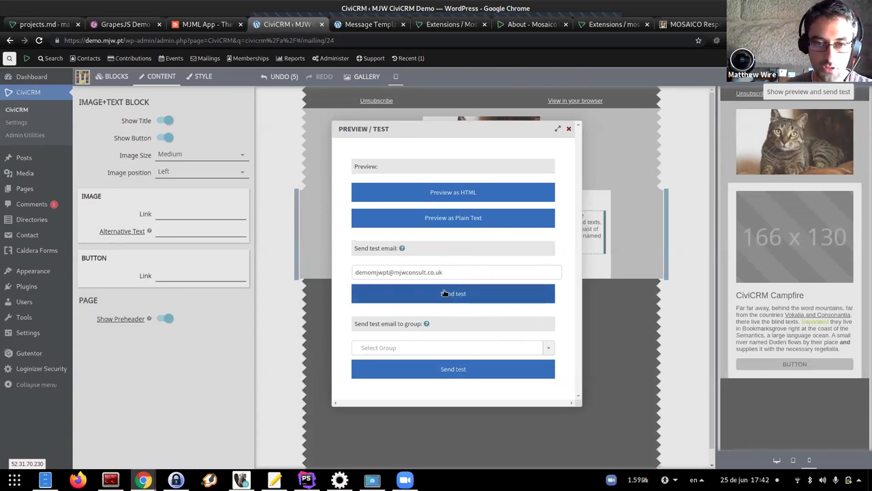
# Choose "email group" as the group for the test email and close the preview and test dialog
pyautogui.click(474, 348)
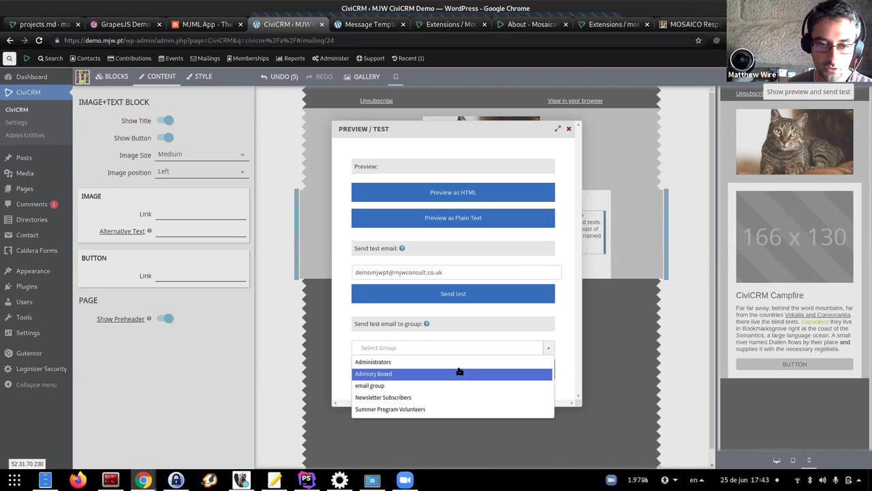
pyautogui.click(397, 386)
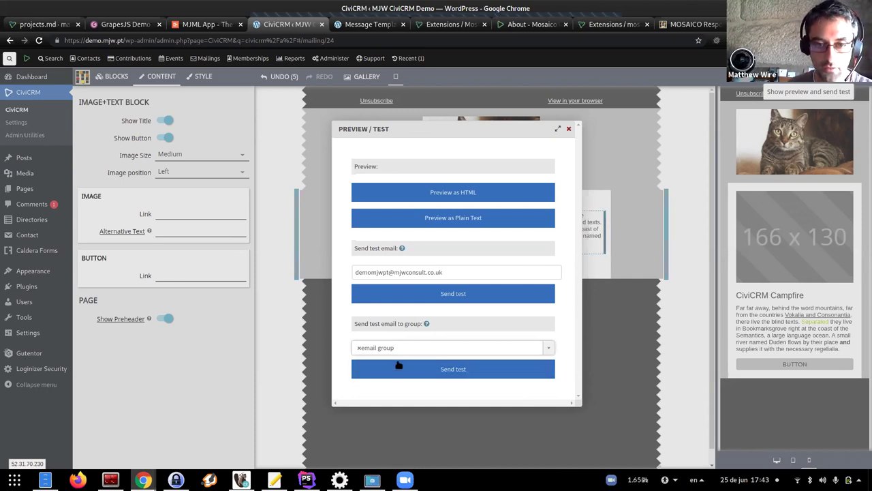
pyautogui.click(418, 367)
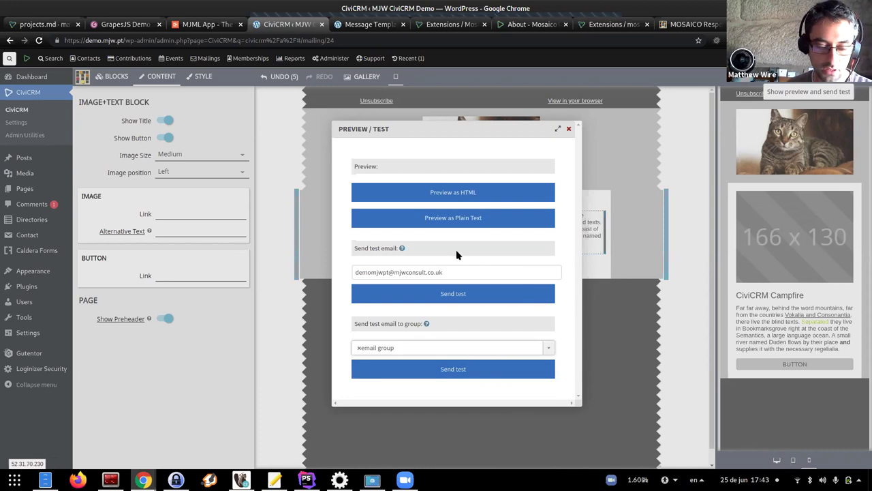
pyautogui.click(568, 129)
# Insert the contact First Name token after "behind" in the Image+Text block's paragraph and remove it again
pyautogui.click(487, 215)
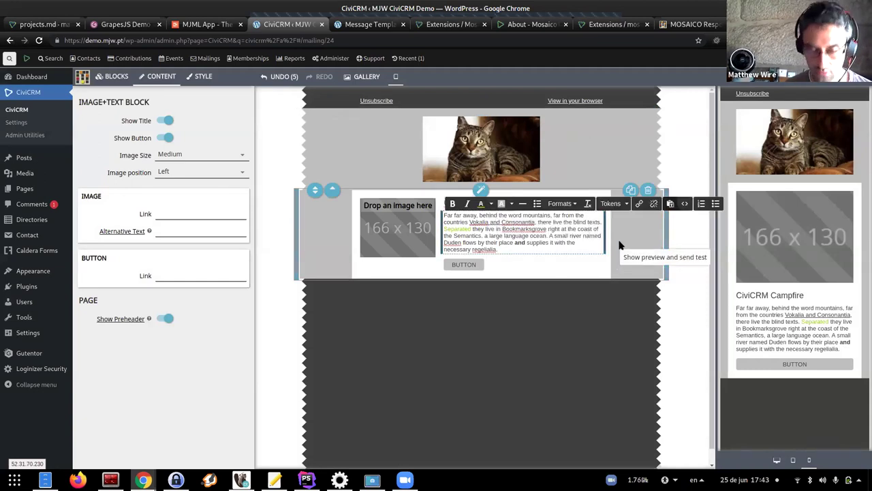
pyautogui.click(608, 203)
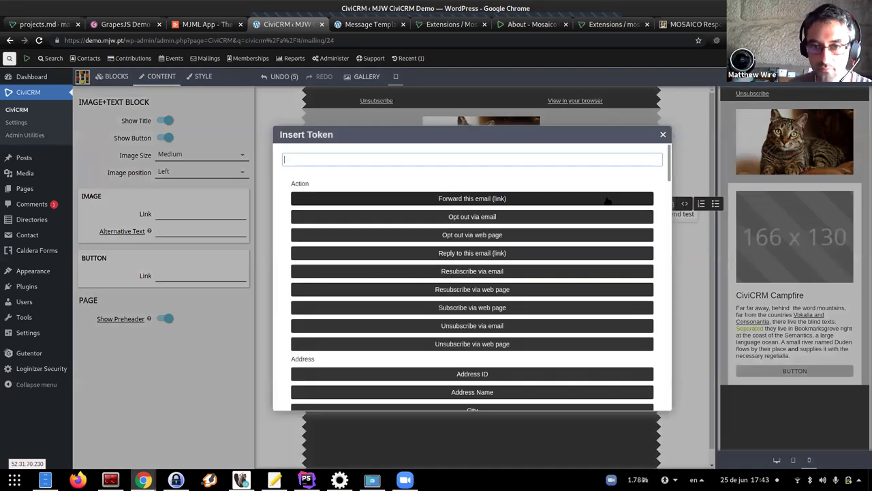
pyautogui.scroll(-3, 518, 300)
pyautogui.scroll(-6, 499, 270)
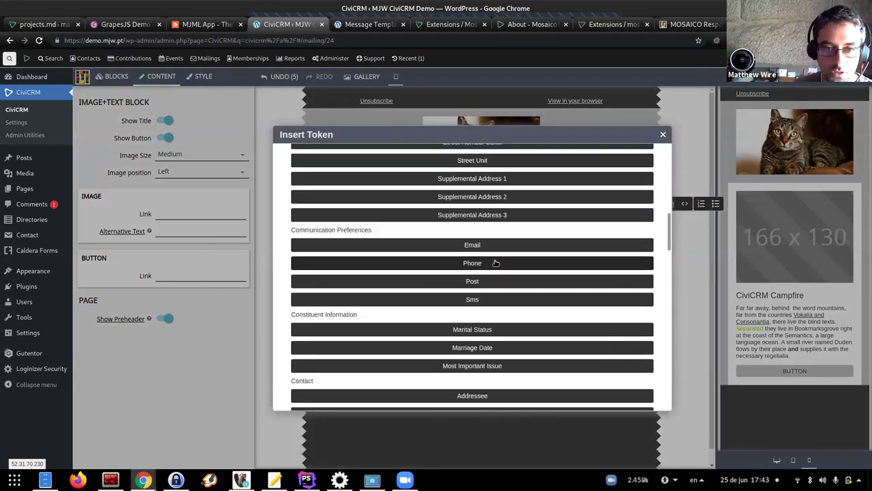
pyautogui.scroll(-5, 510, 260)
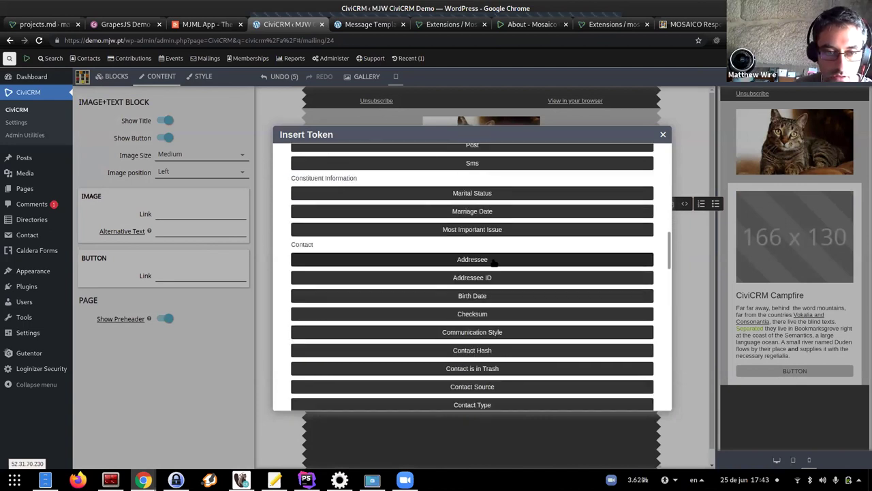
pyautogui.scroll(-6, 489, 263)
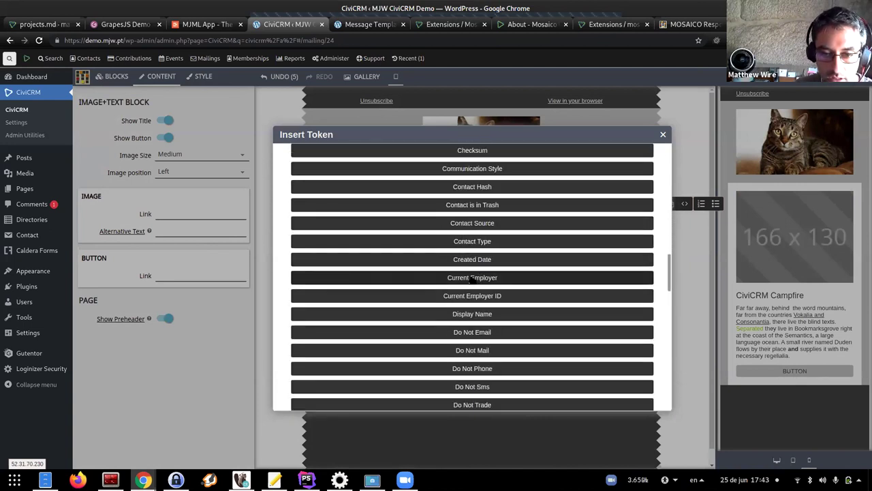
pyautogui.scroll(-4, 472, 279)
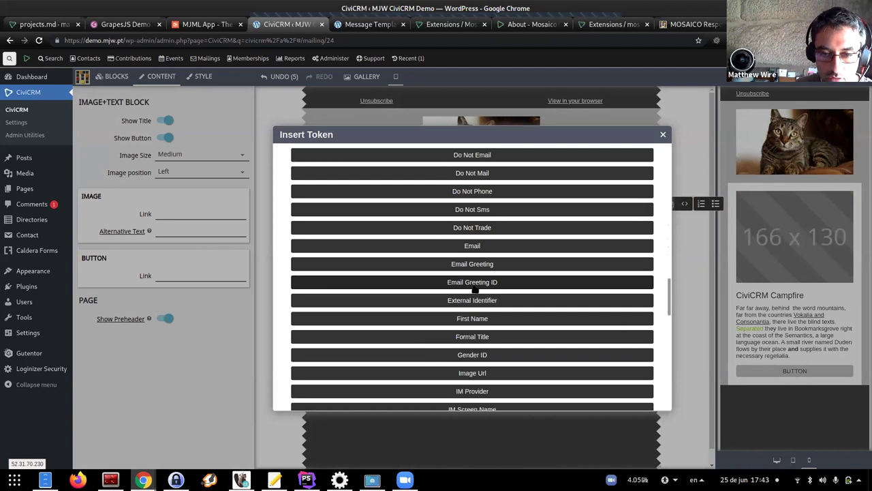
pyautogui.click(470, 318)
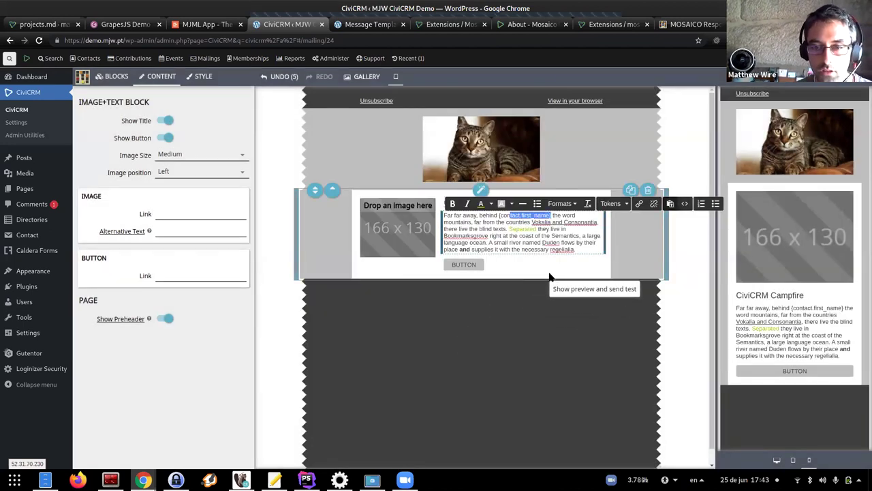
pyautogui.press('BackSpace')
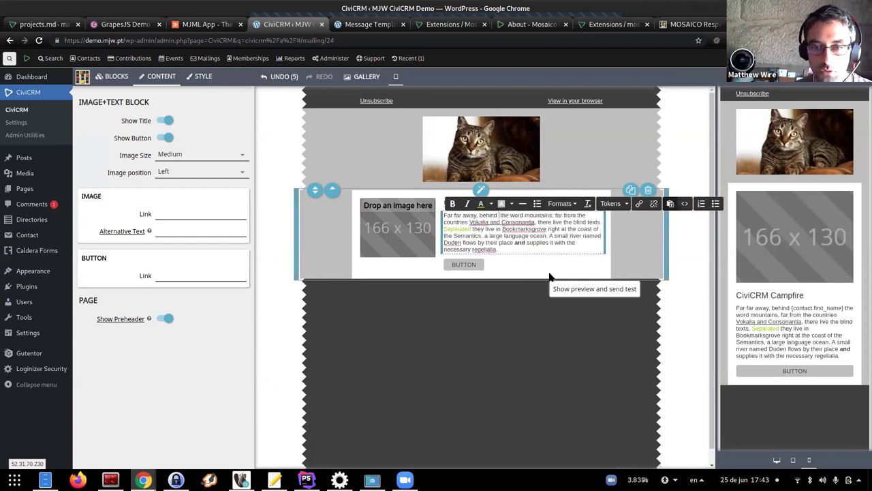
# Add the greeting "Dear {contact.first_name}," at the start of the Image+Text block's paragraph and deselect the block
pyautogui.write('ear')
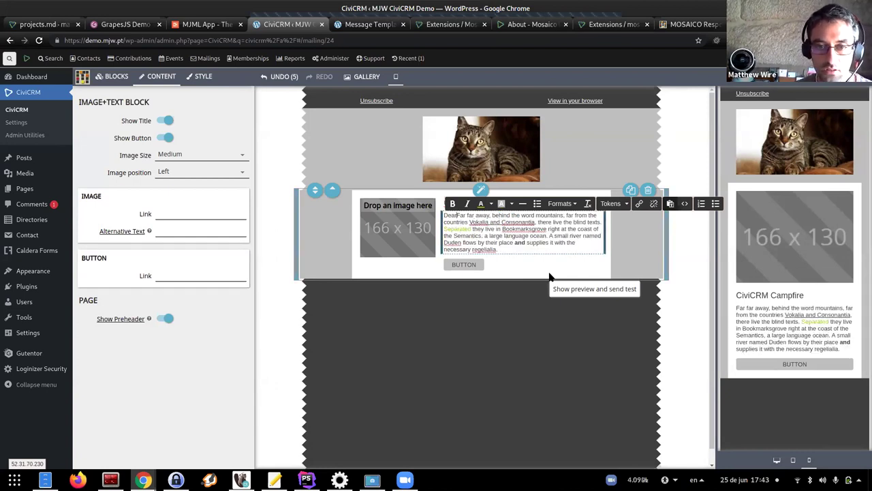
pyautogui.write('{contact.first_name}')
pyautogui.write(',')
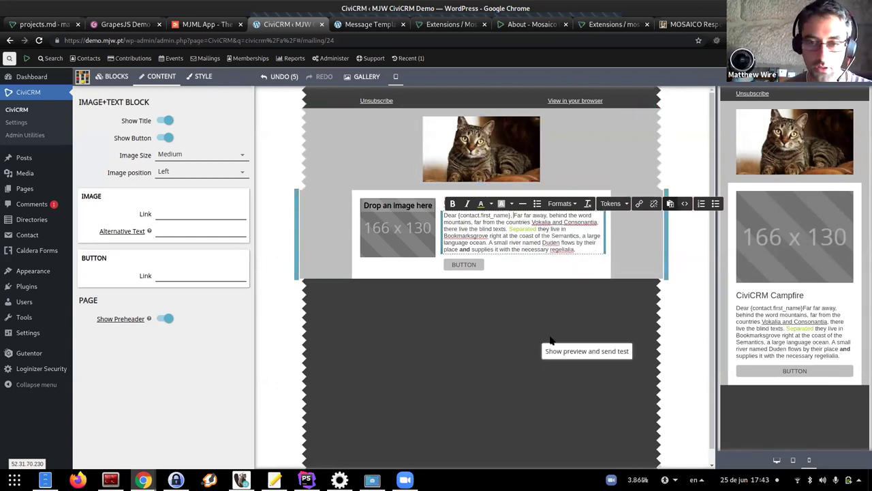
pyautogui.click(300, 269)
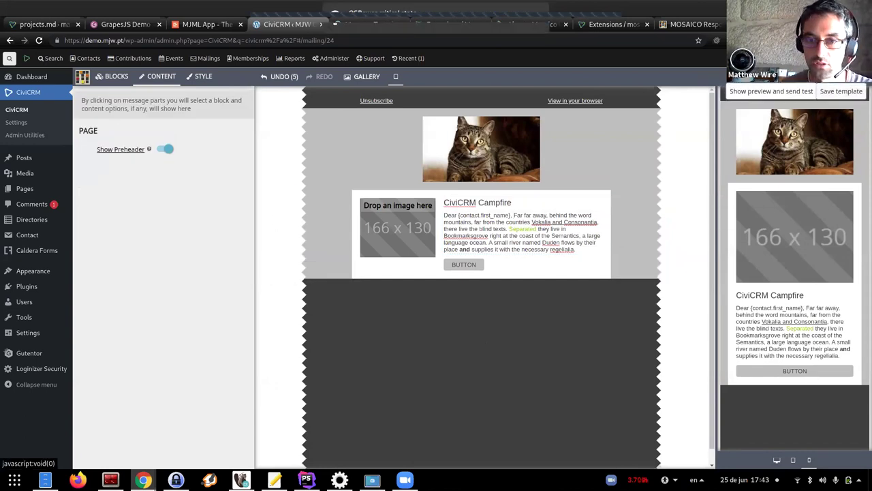
# Leave the designer for the mailing form and look over its recipient, subject, design, preview and test email sections
pyautogui.click(771, 92)
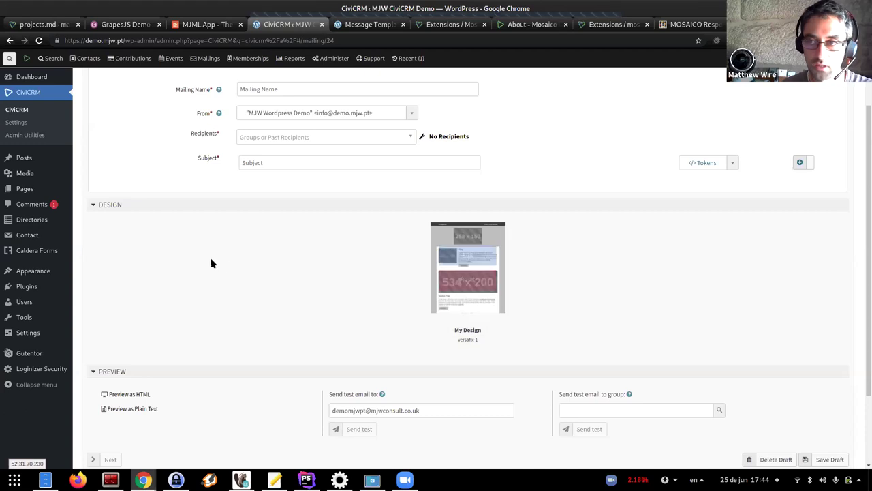
pyautogui.moveTo(481, 270)
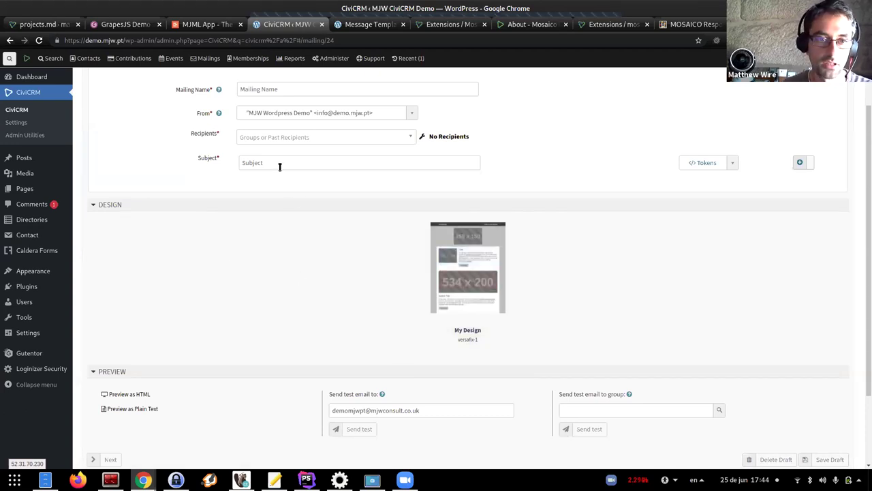
pyautogui.scroll(2, 277, 164)
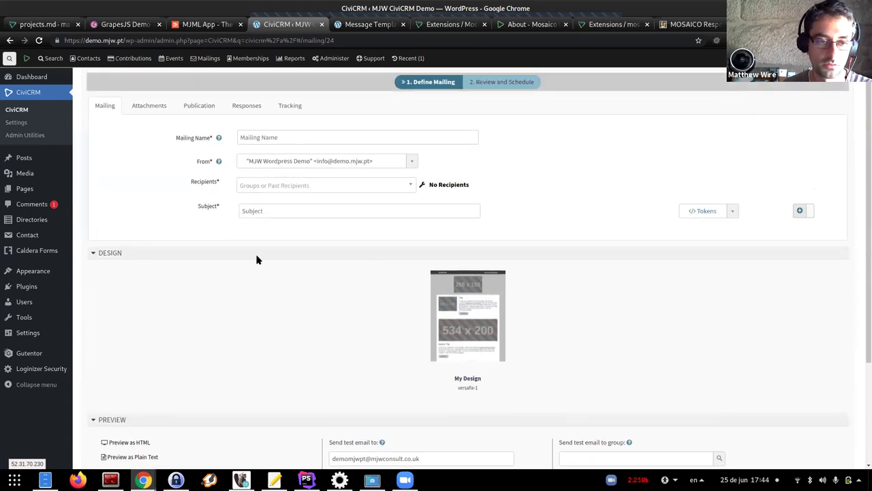
pyautogui.scroll(-3, 290, 291)
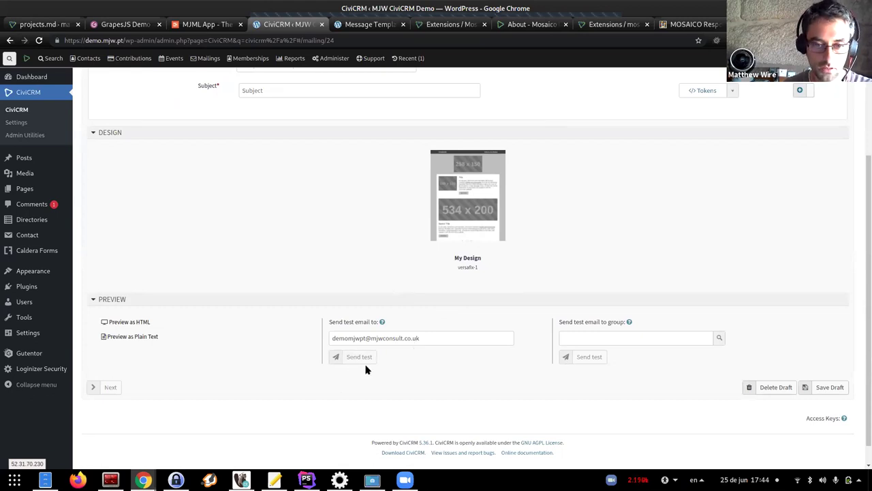
pyautogui.scroll(2, 327, 337)
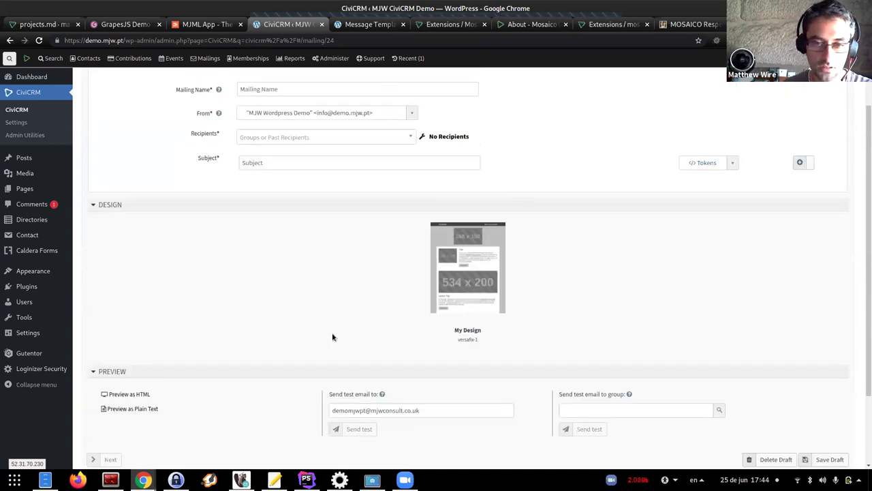
pyautogui.scroll(-2, 321, 337)
pyautogui.scroll(2, 330, 331)
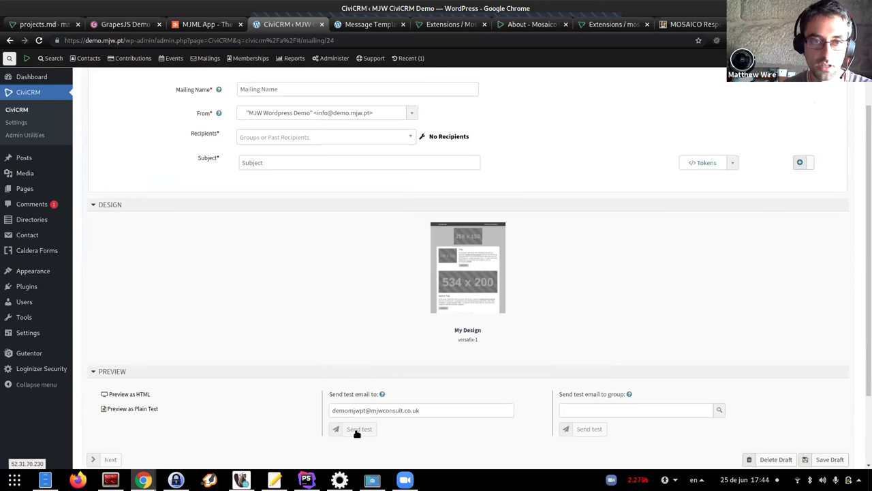
# Set the mailing's subject to "test", choose "email group" as recipients and name the mailing "test"
pyautogui.click(252, 163)
pyautogui.write('test')
pyautogui.click(248, 137)
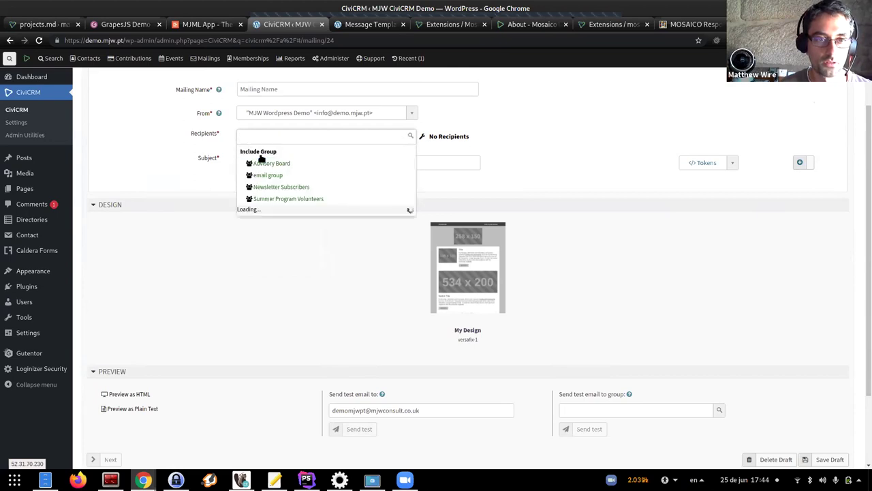
pyautogui.scroll(2, 261, 164)
pyautogui.click(250, 161)
pyautogui.write('test')
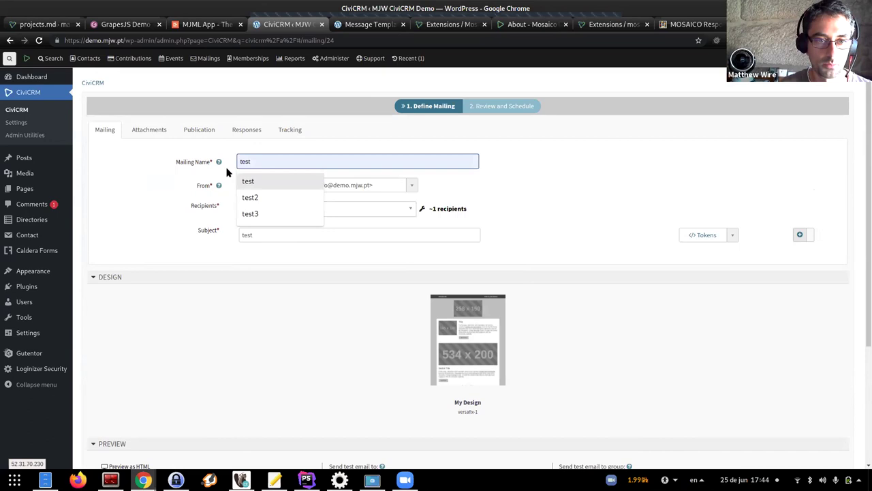
# Send a test of the mailing to the prefilled individual test address
pyautogui.scroll(-5, 225, 311)
pyautogui.click(353, 337)
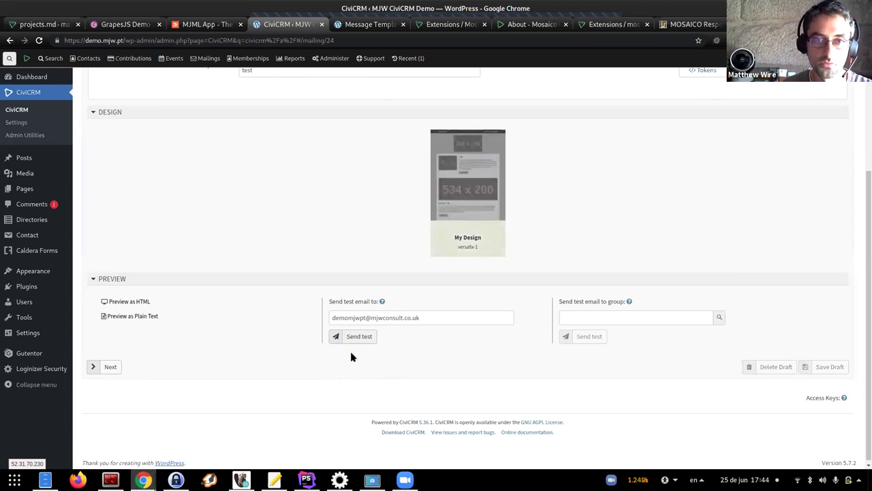
pyautogui.scroll(2, 426, 360)
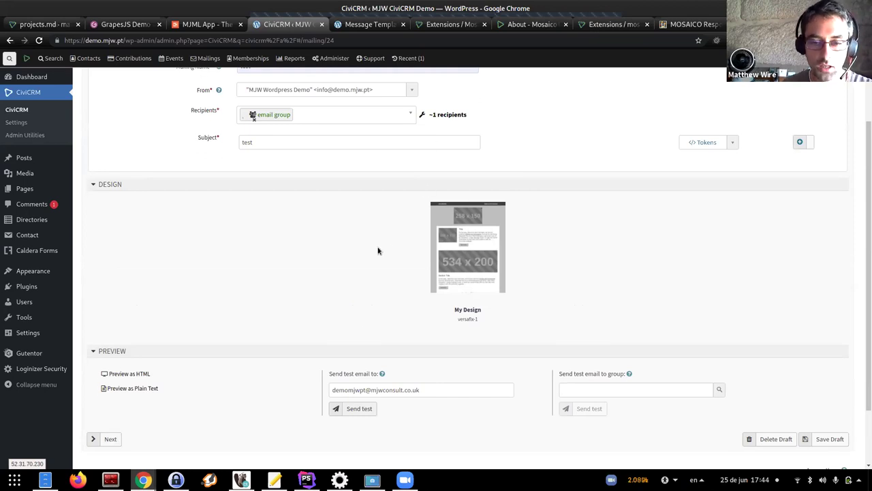
pyautogui.scroll(1, 378, 251)
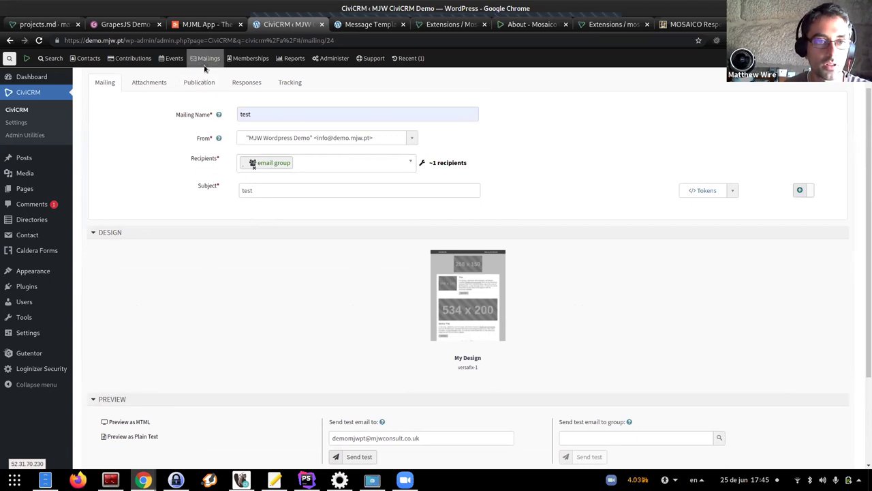
# Go to the Mosaico Templates page and look over the base and configured templates
pyautogui.moveTo(202, 64)
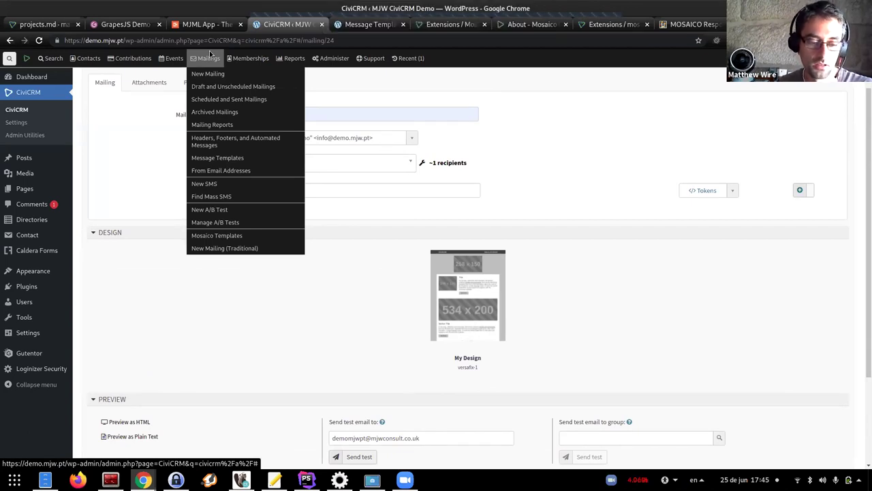
pyautogui.click(263, 235)
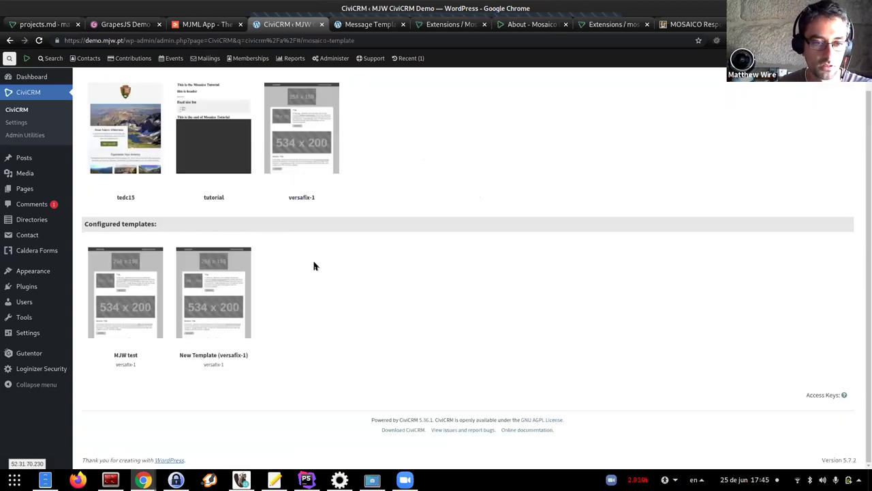
pyautogui.scroll(1, 354, 286)
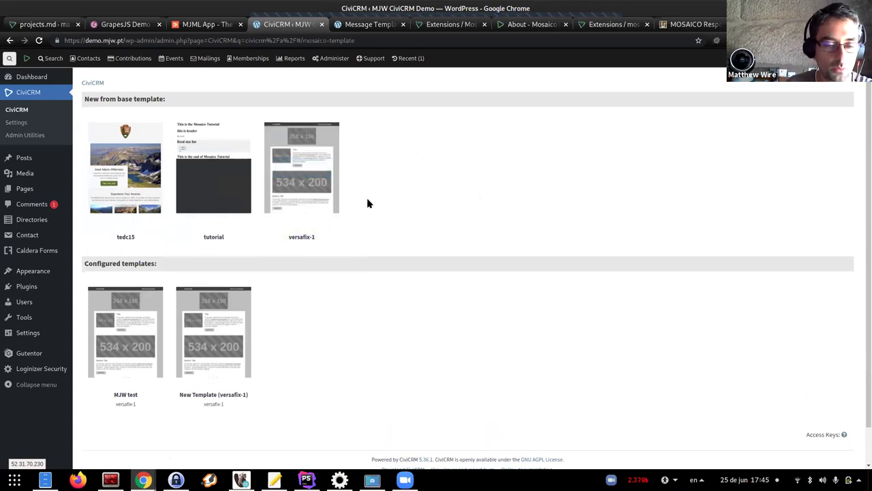
pyautogui.click(204, 58)
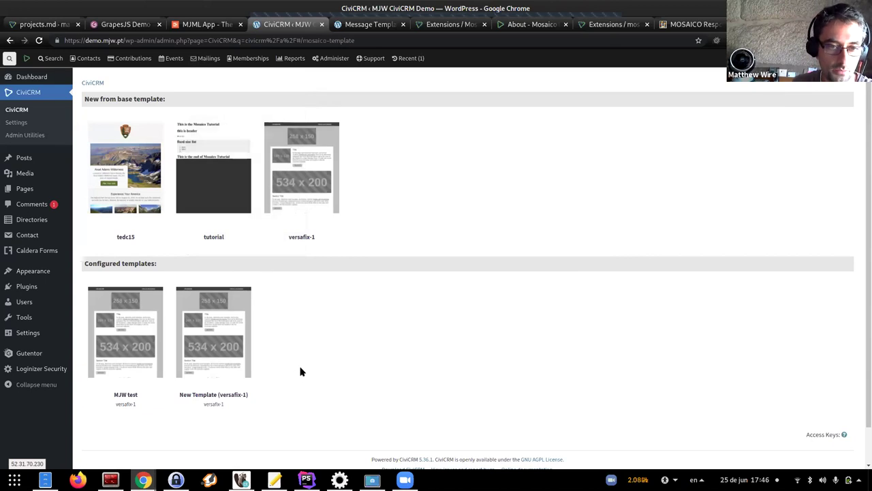
# Create a new template named "Donors" from the versafix-1 base template
pyautogui.moveTo(301, 168)
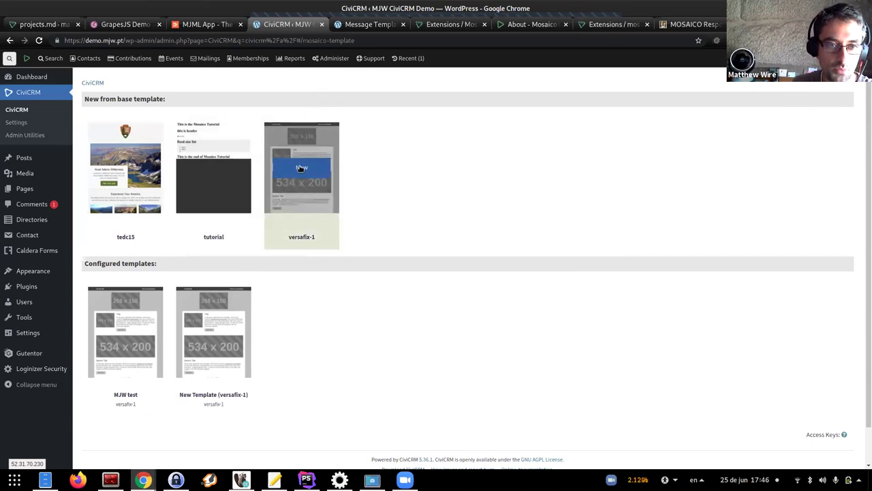
pyautogui.click(298, 172)
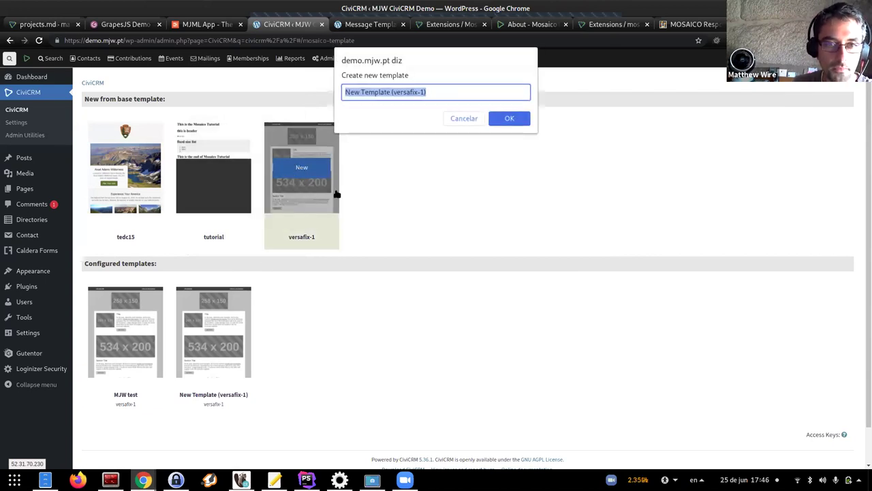
pyautogui.write('D')
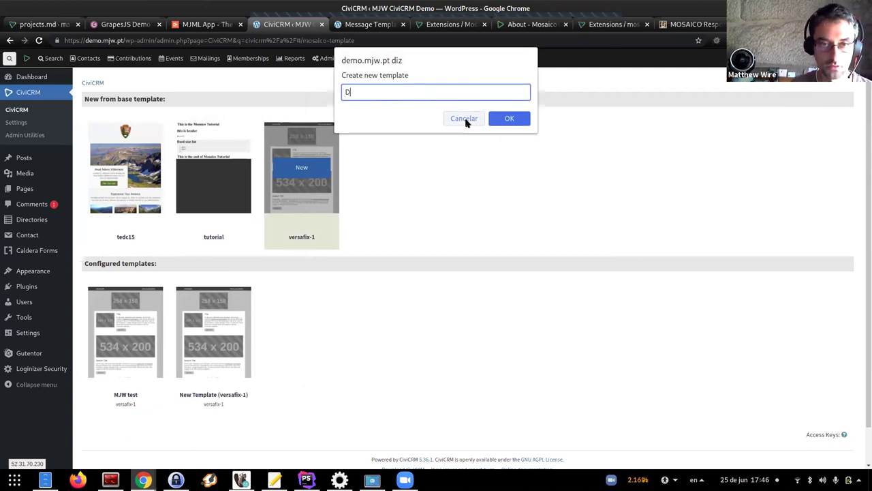
pyautogui.write('onate')
pyautogui.click(465, 119)
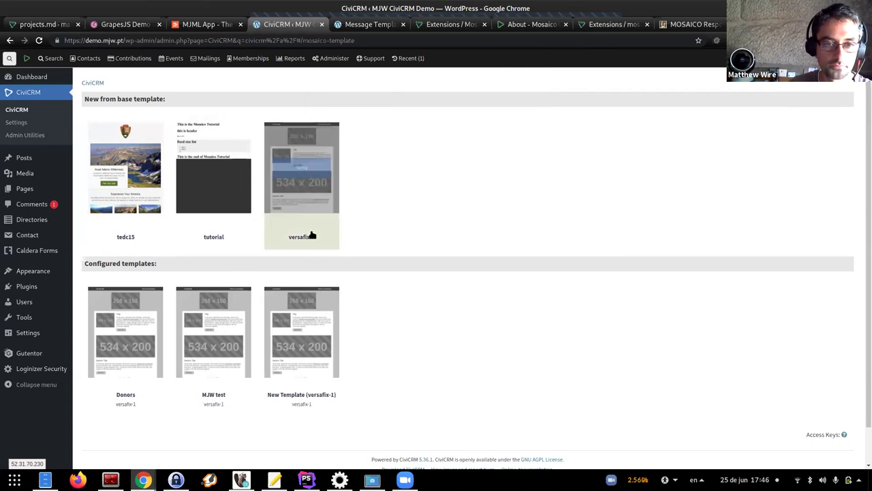
# Open the Donors template for editing and add the 258 x 150 logo block to the empty layout
pyautogui.moveTo(316, 367)
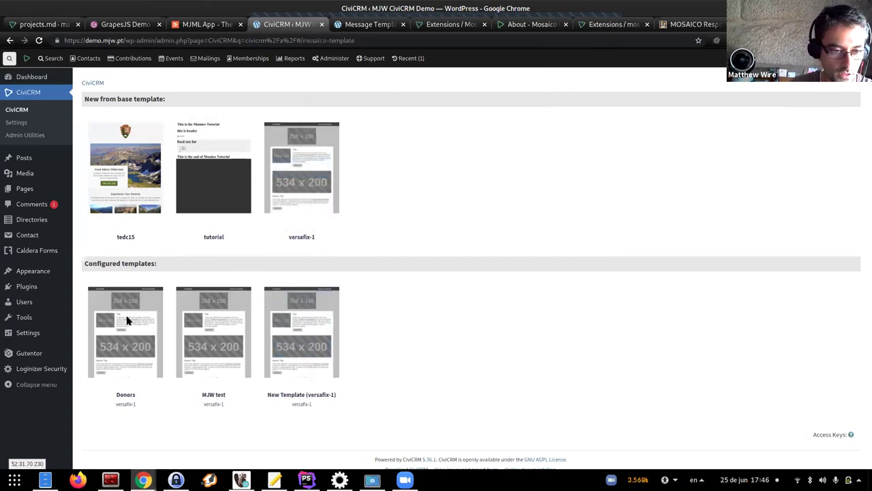
pyautogui.click(132, 364)
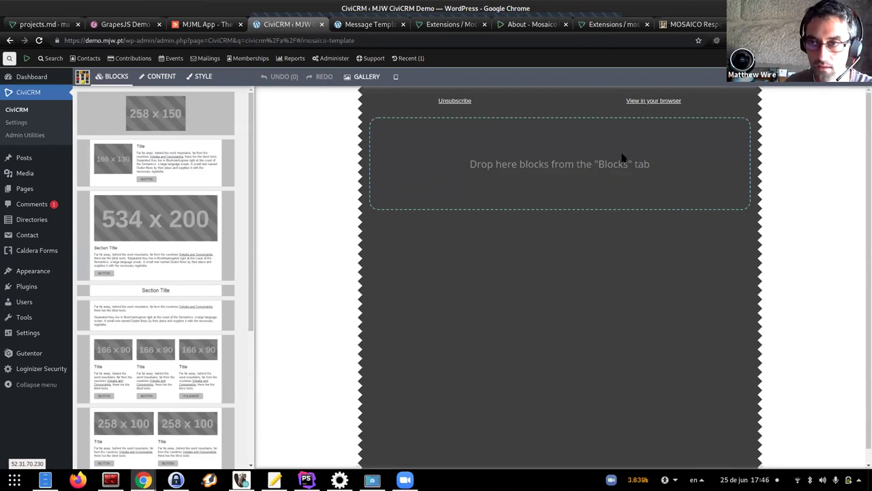
pyautogui.moveTo(198, 117); pyautogui.dragTo(492, 161)
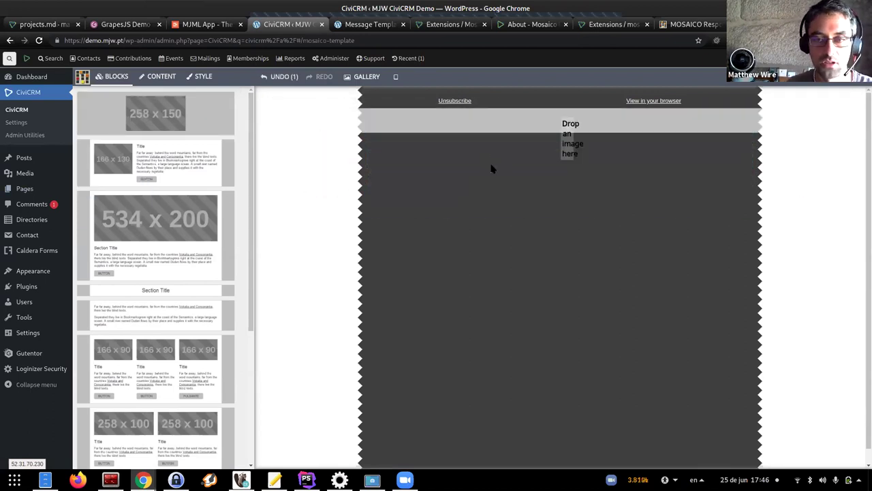
# Try to place the 166 x 130 Image+Text block below the logo block
pyautogui.moveTo(214, 171)
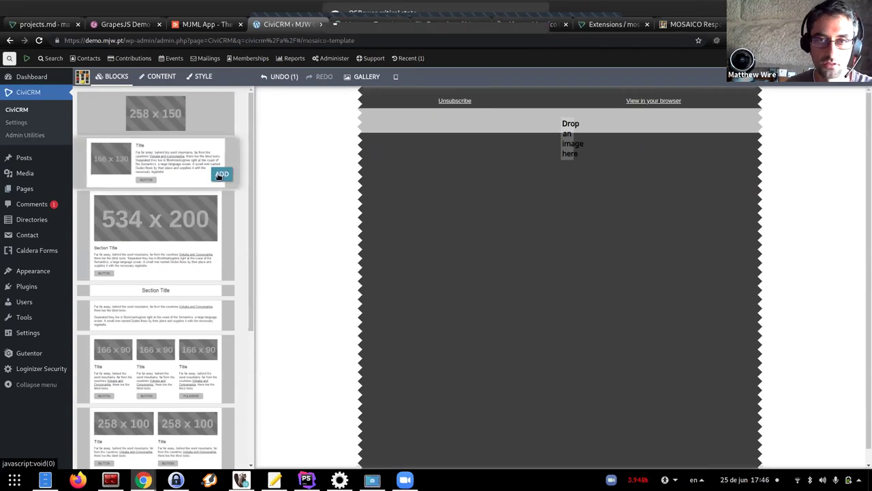
pyautogui.moveTo(156, 164); pyautogui.dragTo(568, 228)
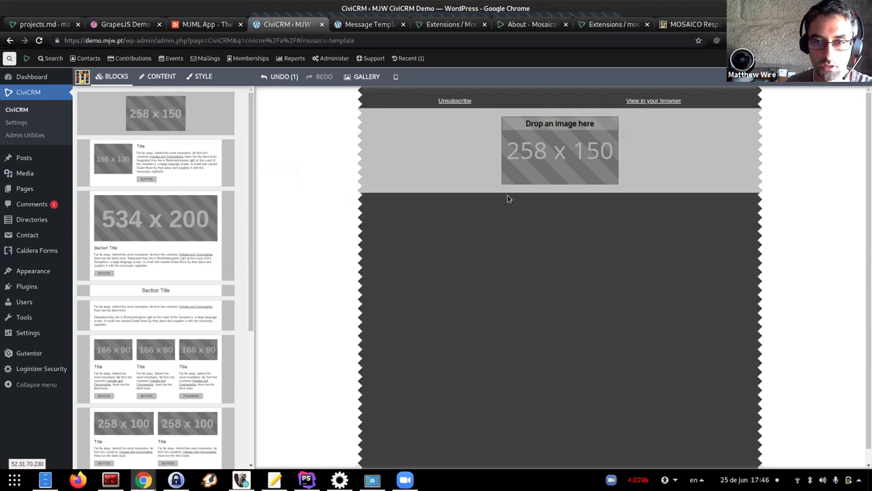
pyautogui.moveTo(121, 159)
pyautogui.moveTo(121, 159); pyautogui.dragTo(591, 200)
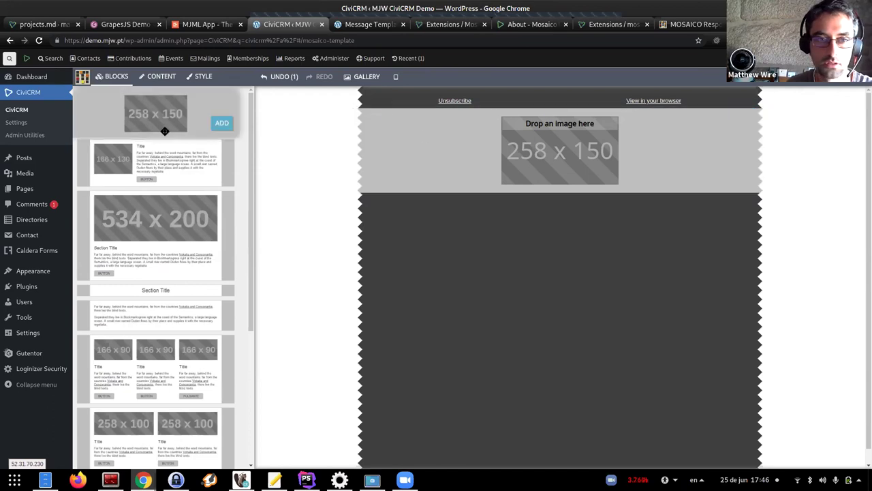
pyautogui.moveTo(150, 157); pyautogui.dragTo(469, 203)
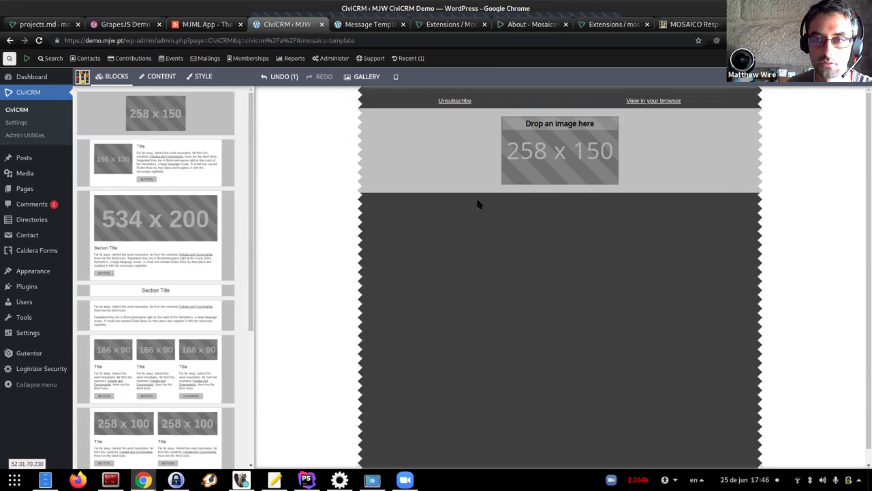
# Add the 166 x 130 Image+Text block below the logo block and change its title to "Our donors"
pyautogui.moveTo(173, 143)
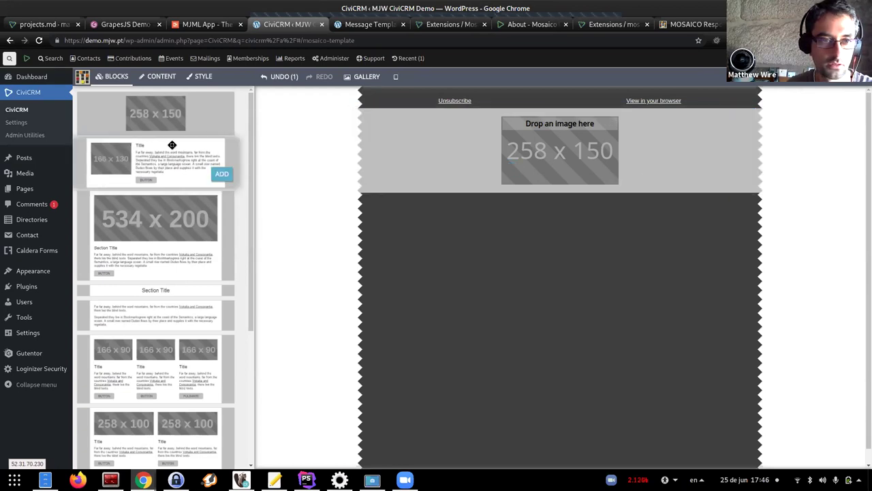
pyautogui.click(220, 176)
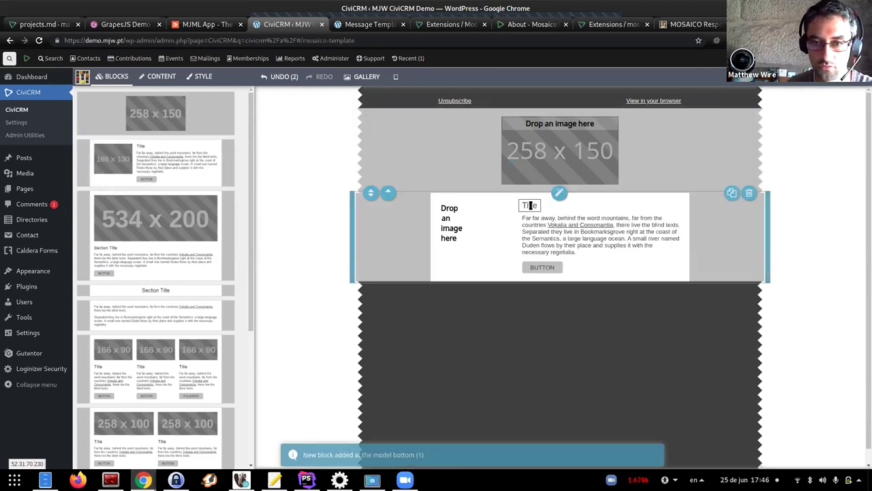
pyautogui.click(530, 205)
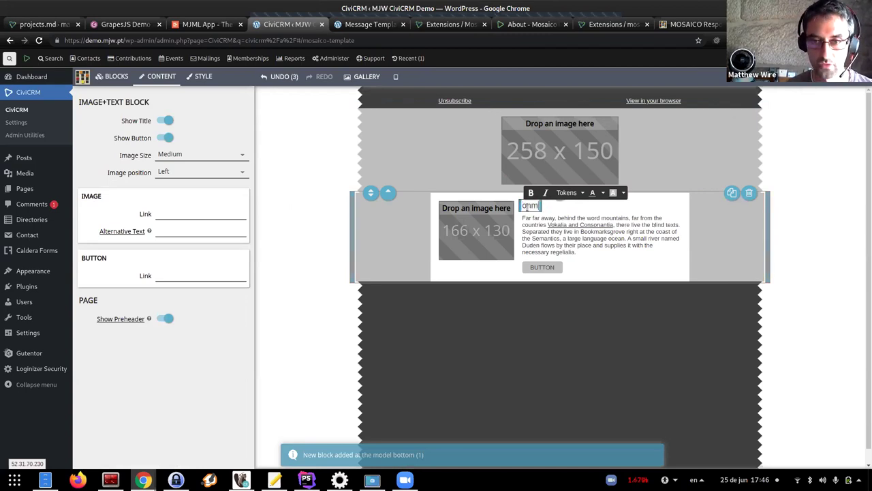
pyautogui.write('C')
pyautogui.write('ur donors')
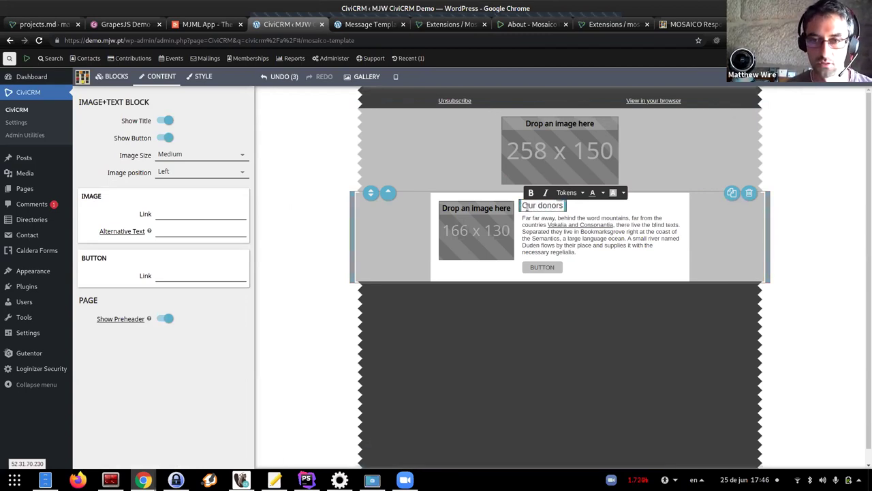
pyautogui.click(429, 157)
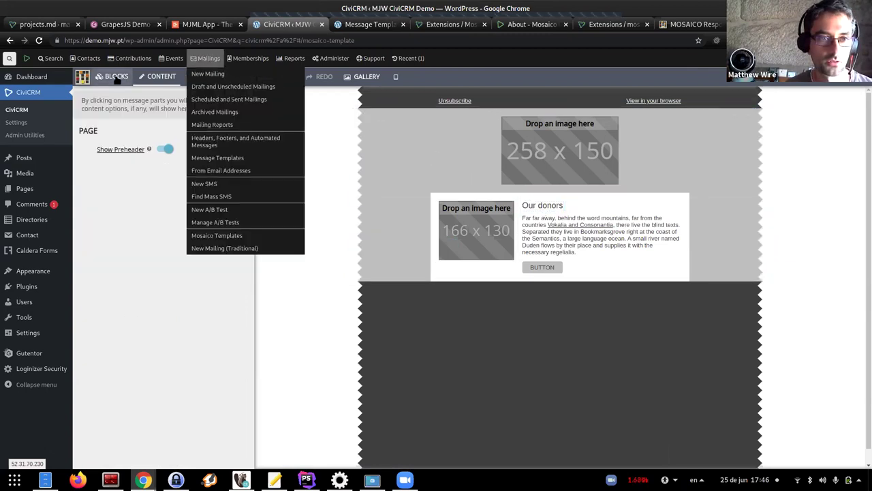
# Set the logo block's external background to light green from the standard colours, keeping the style at global level
pyautogui.click(203, 76)
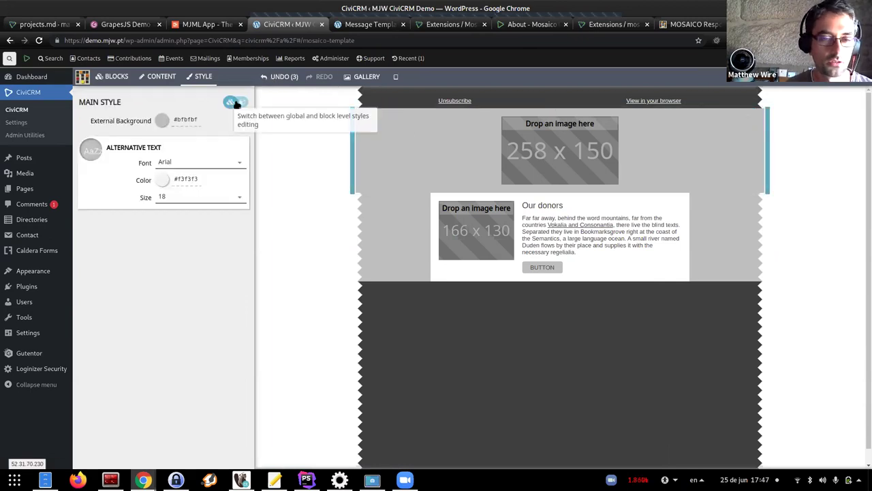
pyautogui.click(231, 102)
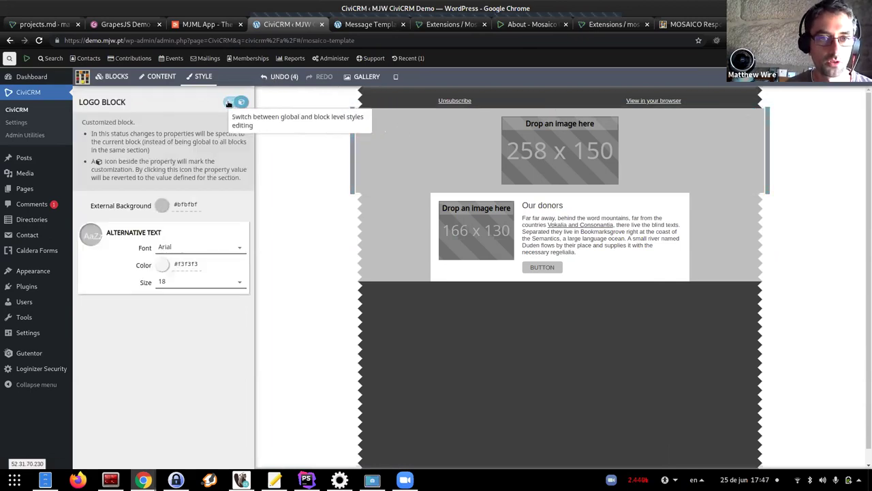
pyautogui.click(231, 102)
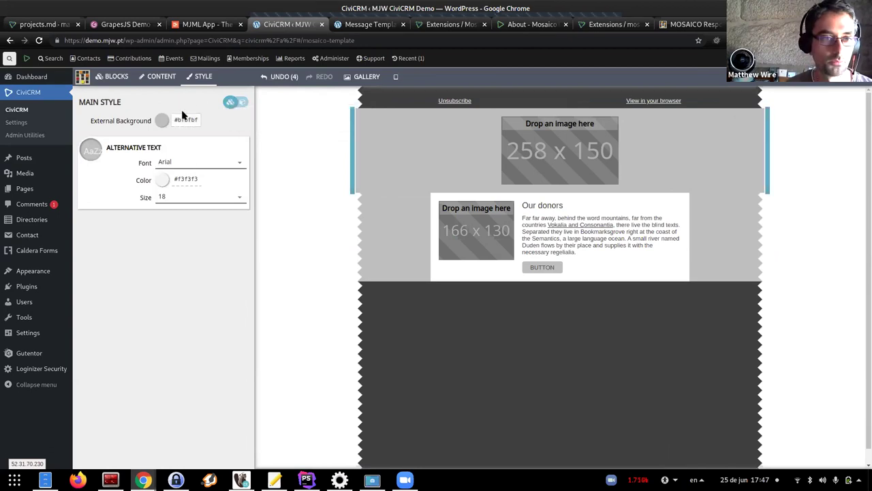
pyautogui.click(162, 120)
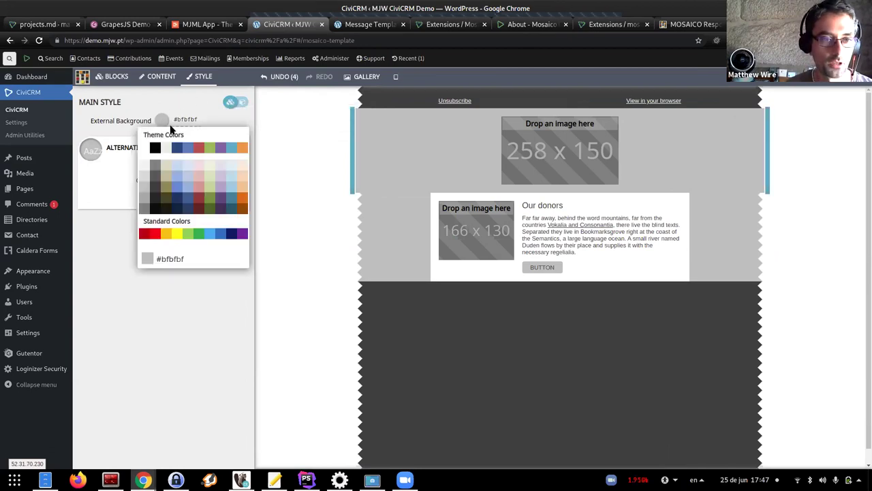
pyautogui.click(187, 234)
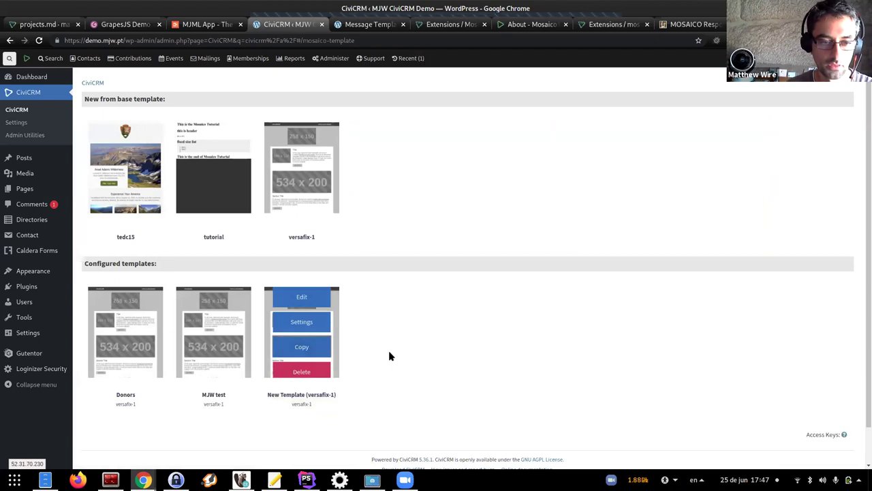
# Start a new mailing and select the Donors template as its design
pyautogui.moveTo(128, 332)
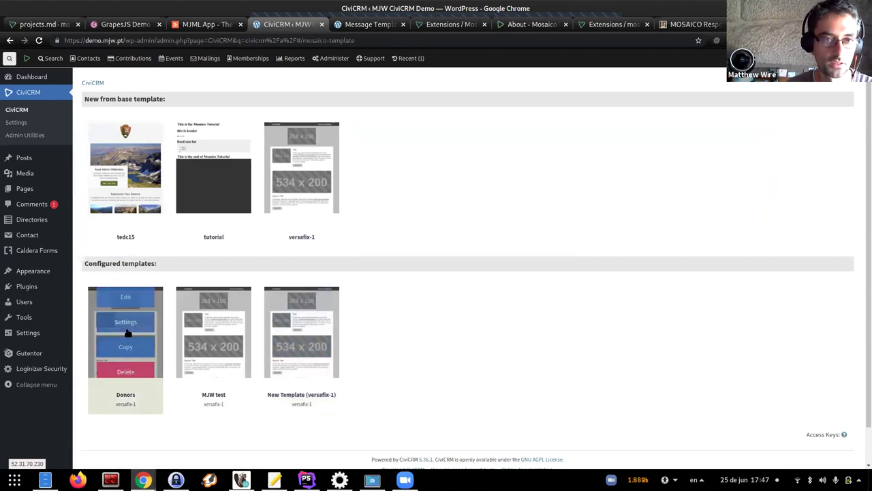
pyautogui.click(205, 58)
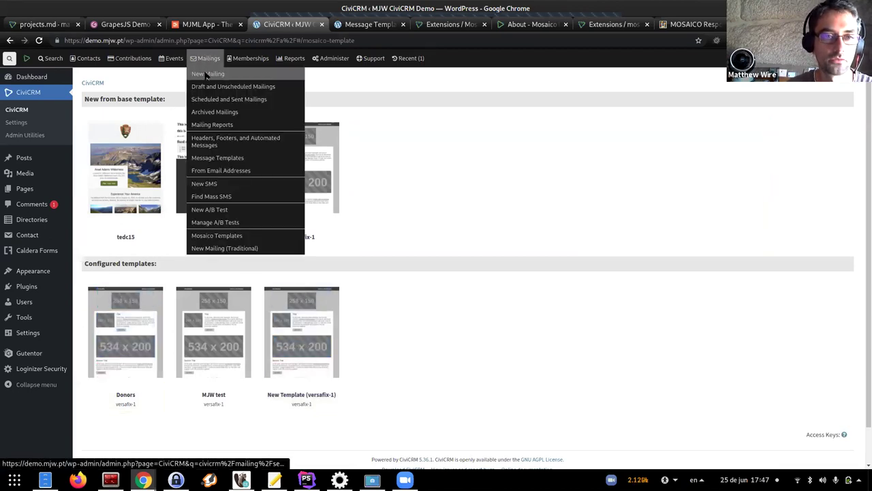
pyautogui.click(207, 73)
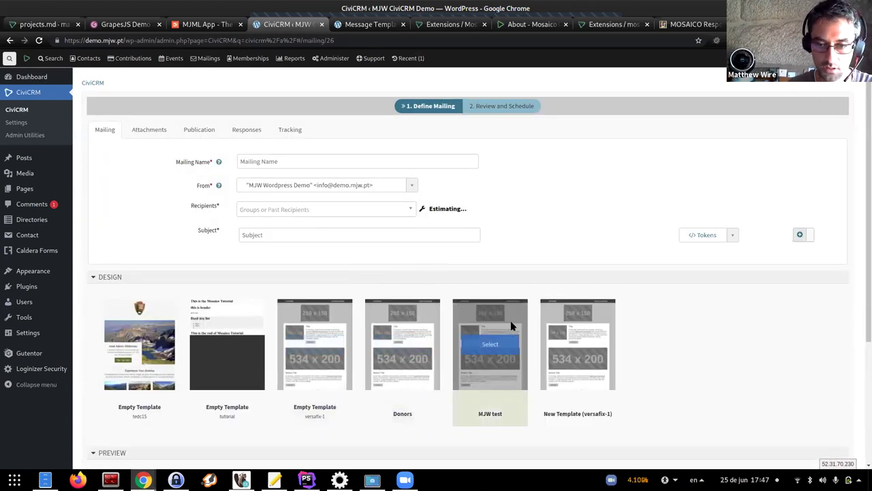
pyautogui.click(403, 344)
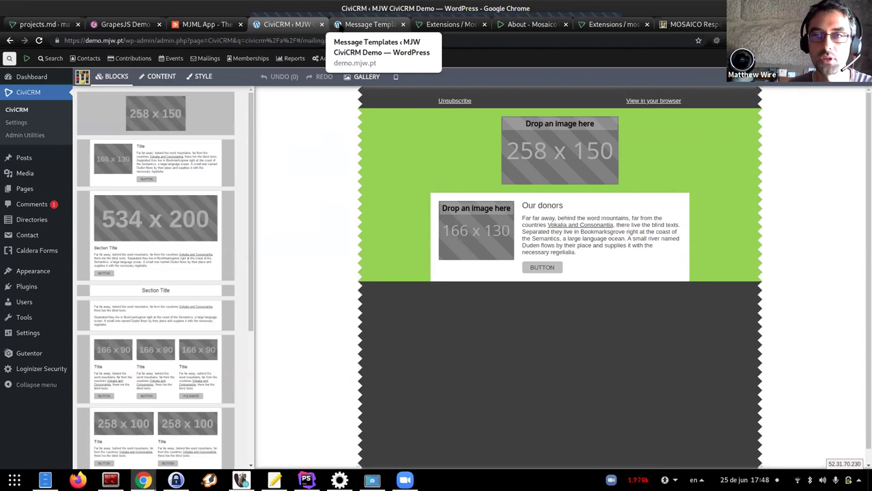
# Check the mosaicomsgtpl extension's usage documentation, and reload the CiviCRM message templates list to look for the Donors template
pyautogui.click(614, 27)
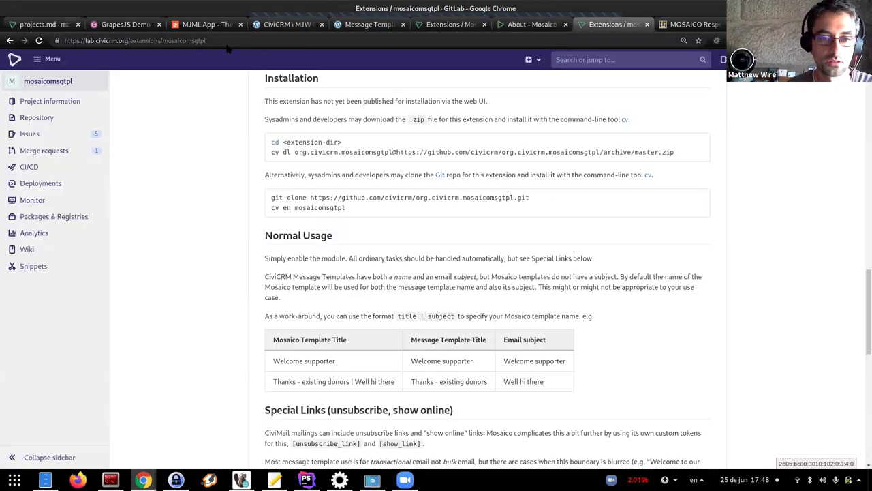
pyautogui.click(361, 25)
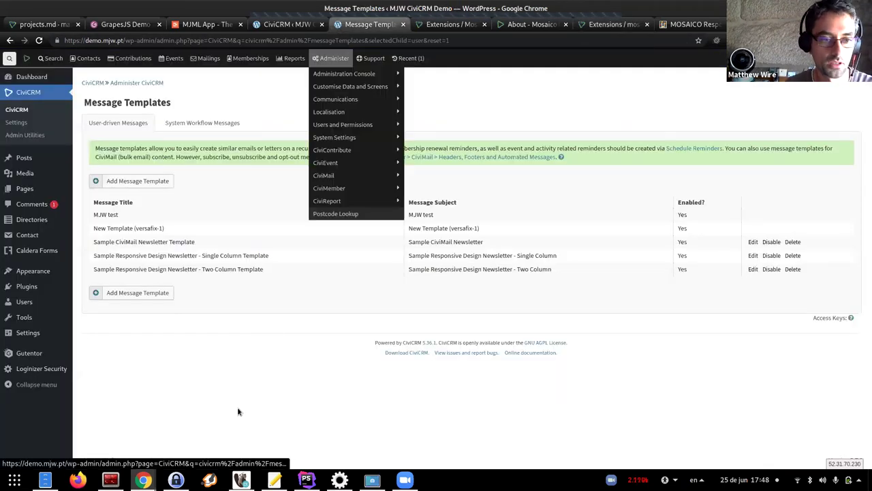
pyautogui.press('F5')
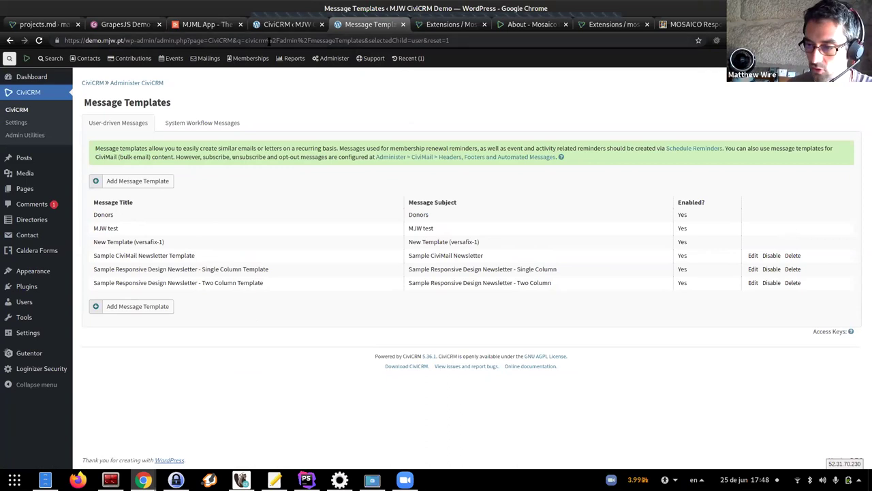
# Glance at the MJML app page and the message templates list, and return to the mailing based on the Donors template
pyautogui.click(201, 26)
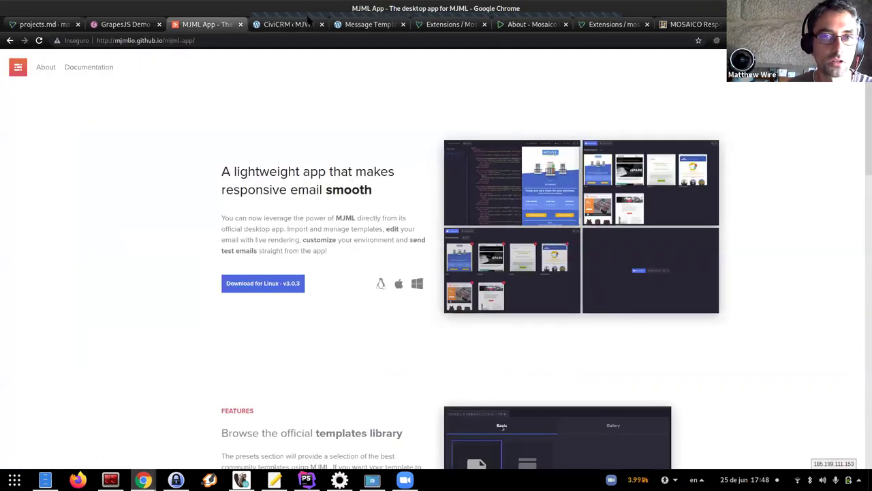
pyautogui.click(340, 26)
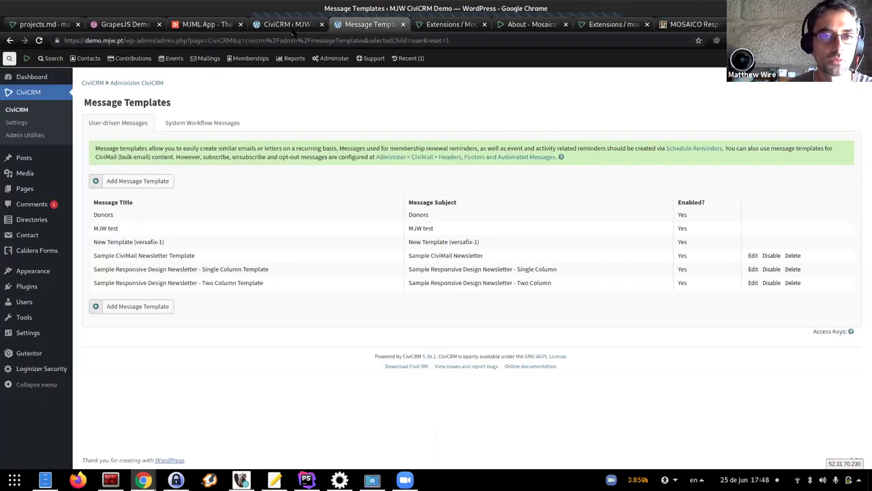
pyautogui.click(285, 27)
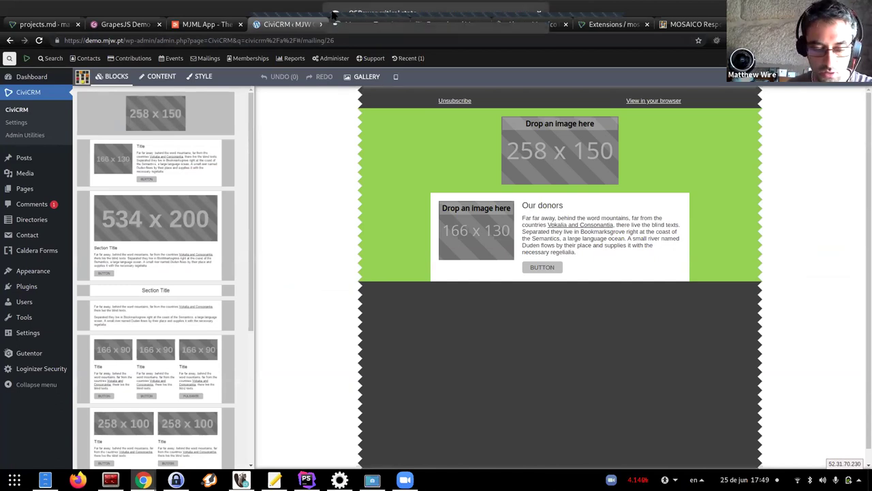
pyautogui.click(325, 17)
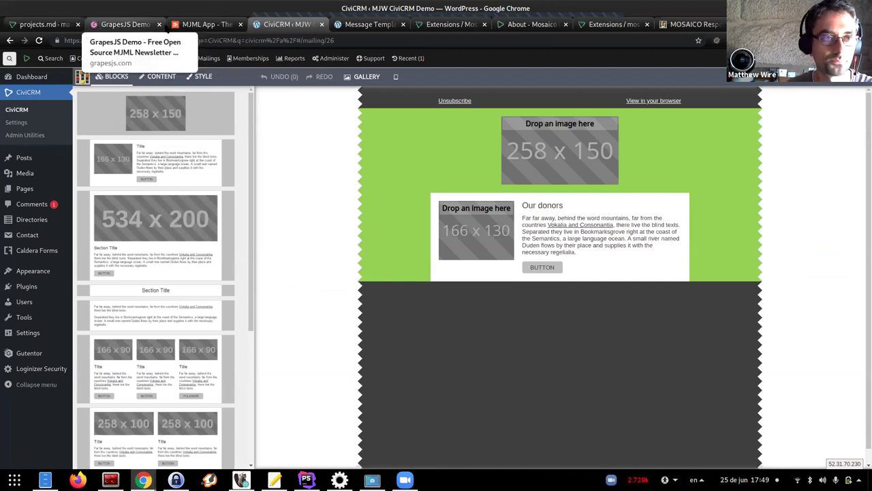
# Examine the MJML desktop app page and the GrapesJS MJML newsletter builder demo as alternative tools for responsive email
pyautogui.click(184, 28)
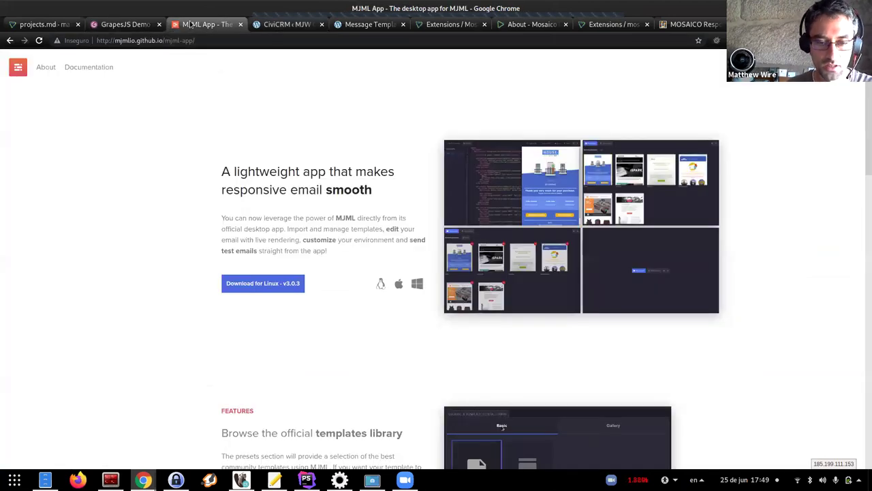
pyautogui.click(129, 28)
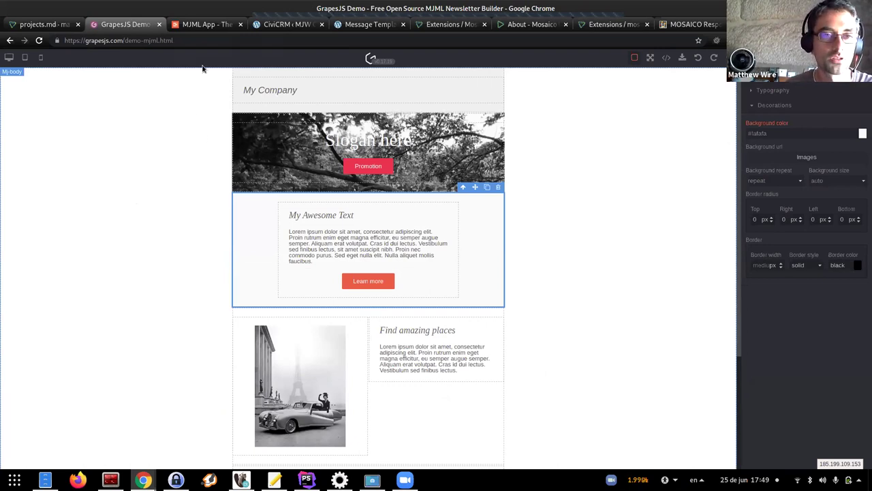
pyautogui.click(201, 25)
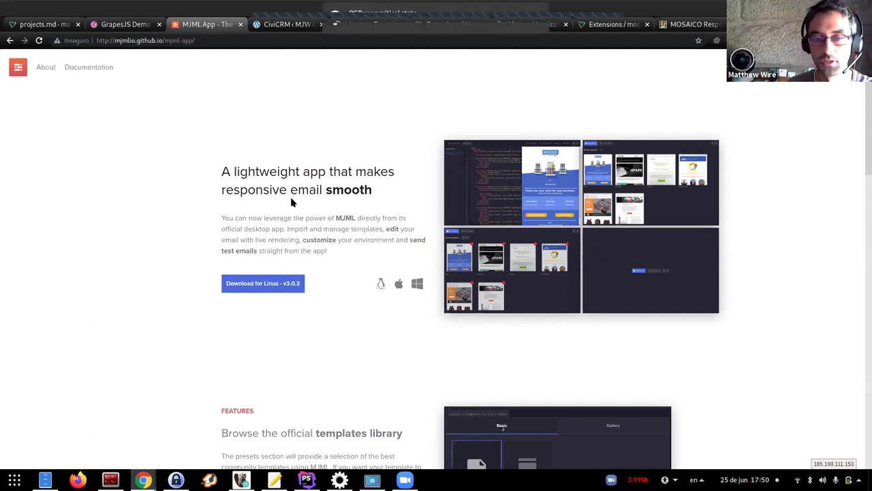
pyautogui.click(134, 24)
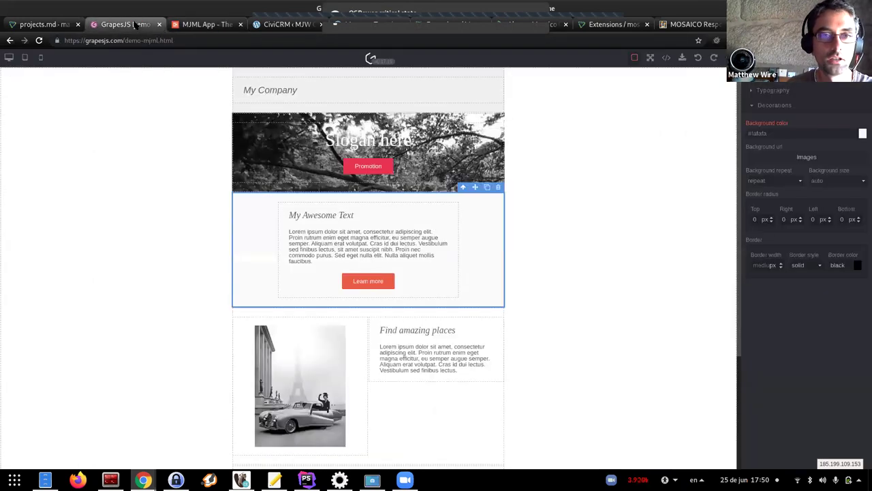
# Return to the Donors-based mailing in CiviCRM and switch to the Zoom meeting window
pyautogui.click(265, 26)
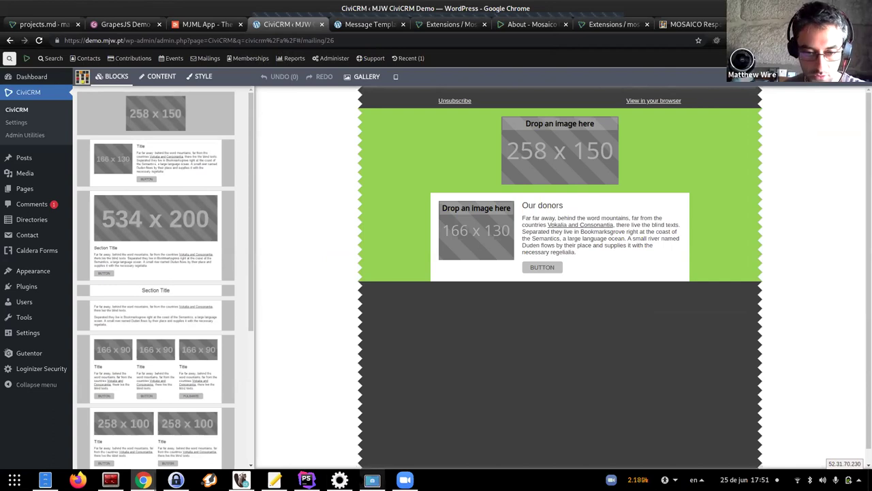
pyautogui.click(405, 479)
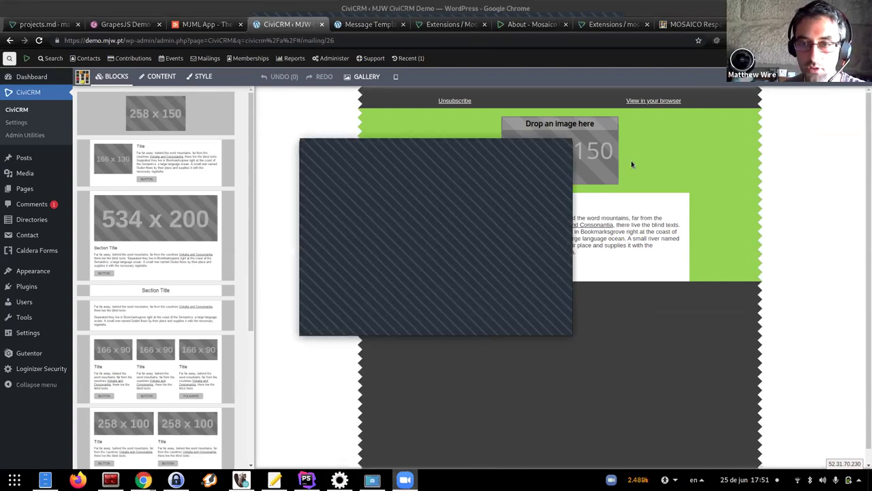